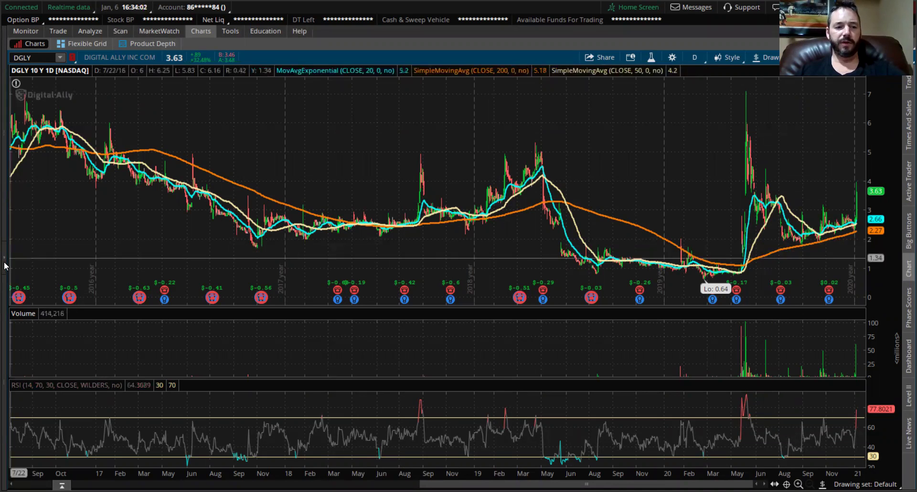
Collapse the postmarket watchlist and hide the watchlists so the chart widens
{"action": "left_click", "coordinate": [4, 261]}
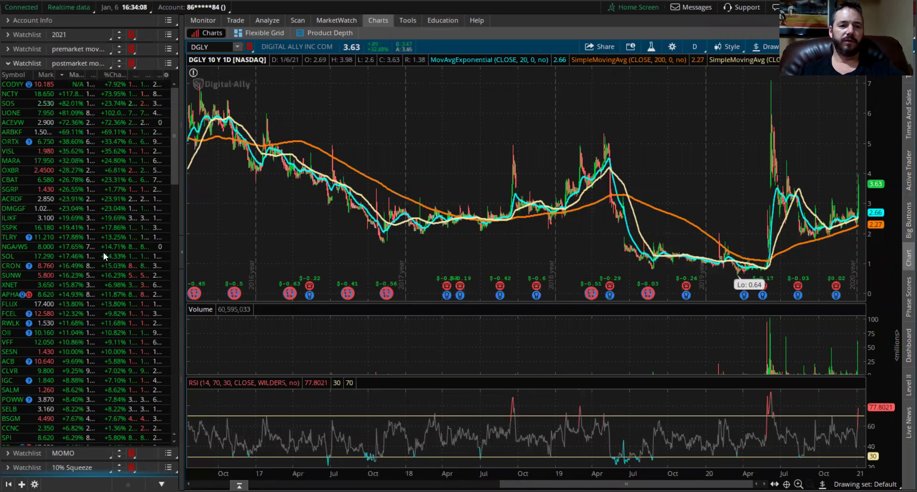
{"action": "left_click", "coordinate": [9, 64]}
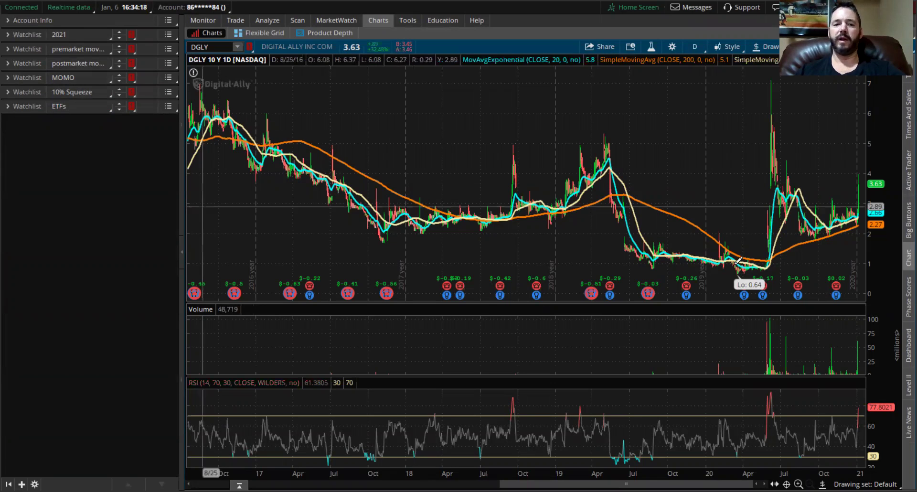
{"action": "left_click", "coordinate": [183, 253]}
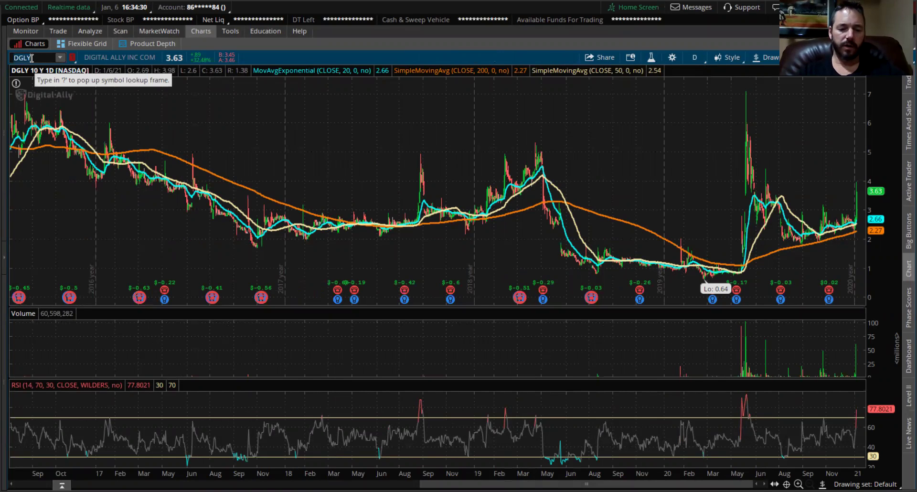
Load BBY on the 10 Y : 1D chart and zoom into late 2019 through January 2021
{"action": "left_click", "coordinate": [32, 58]}
{"action": "type", "text": "BBY"}
{"action": "key", "text": "Return"}
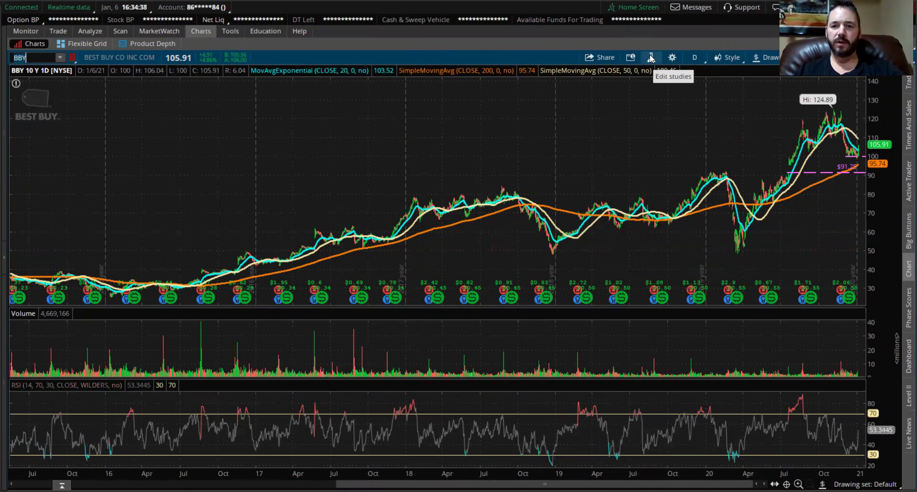
{"action": "left_click", "coordinate": [695, 56]}
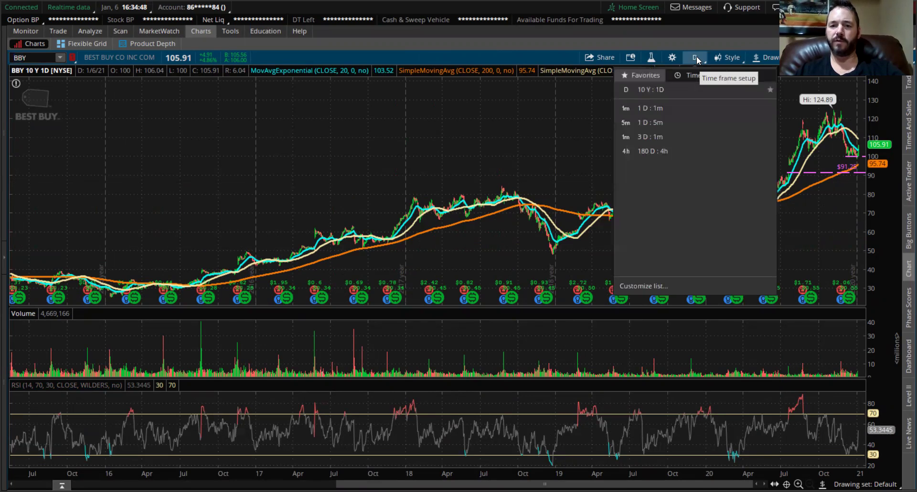
{"action": "left_click", "coordinate": [680, 88]}
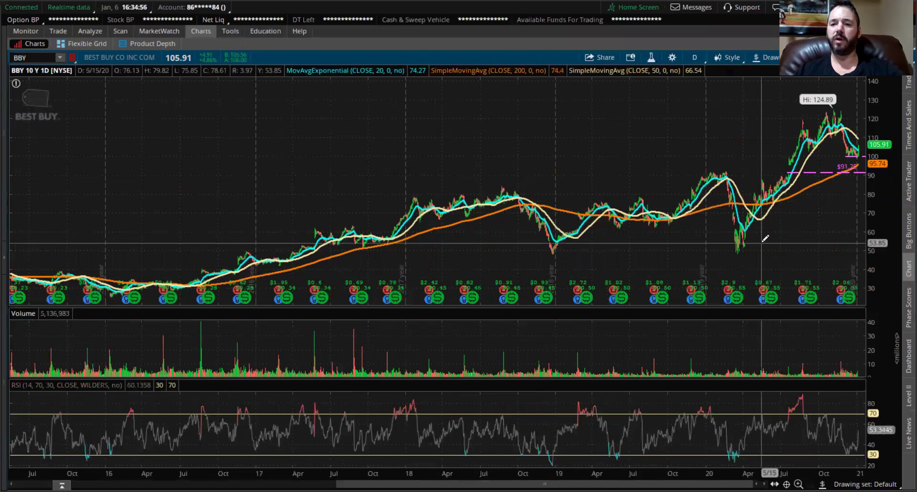
{"action": "left_click_drag", "start_coordinate": [706, 94], "coordinate": [855, 185]}
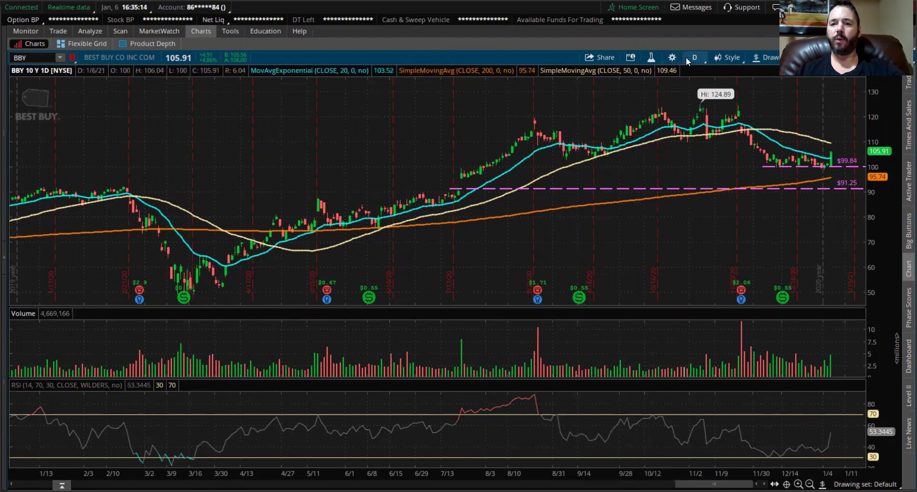
{"action": "left_click", "coordinate": [651, 59]}
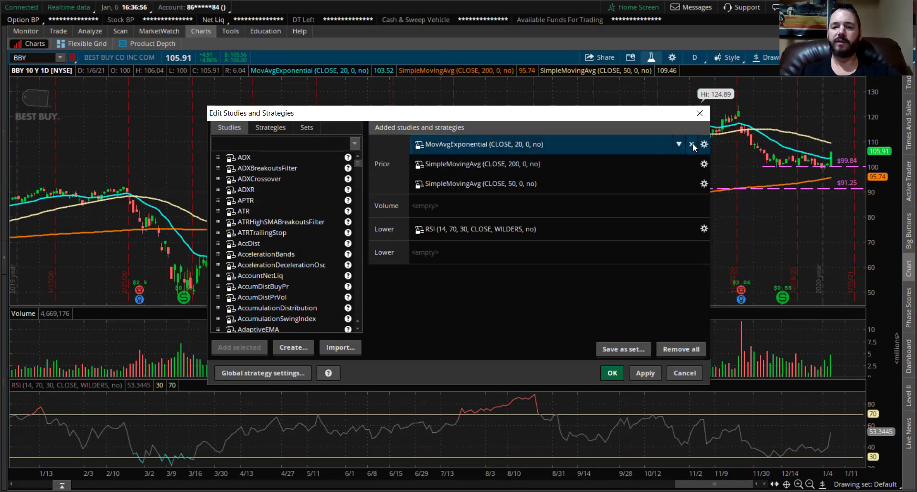
Remove the existing moving averages and RSI, then add a MovAvgExponential study
{"action": "left_click", "coordinate": [692, 143]}
{"action": "left_click", "coordinate": [692, 144]}
{"action": "left_click", "coordinate": [692, 143]}
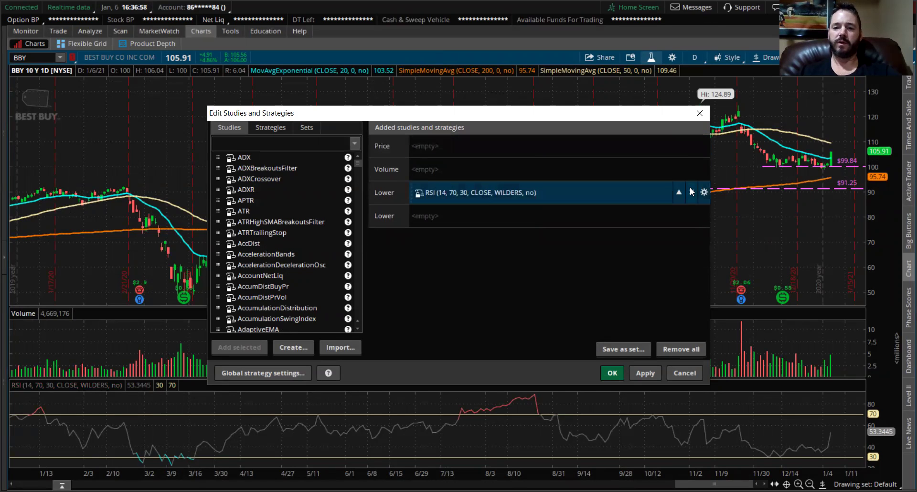
{"action": "left_click", "coordinate": [691, 192]}
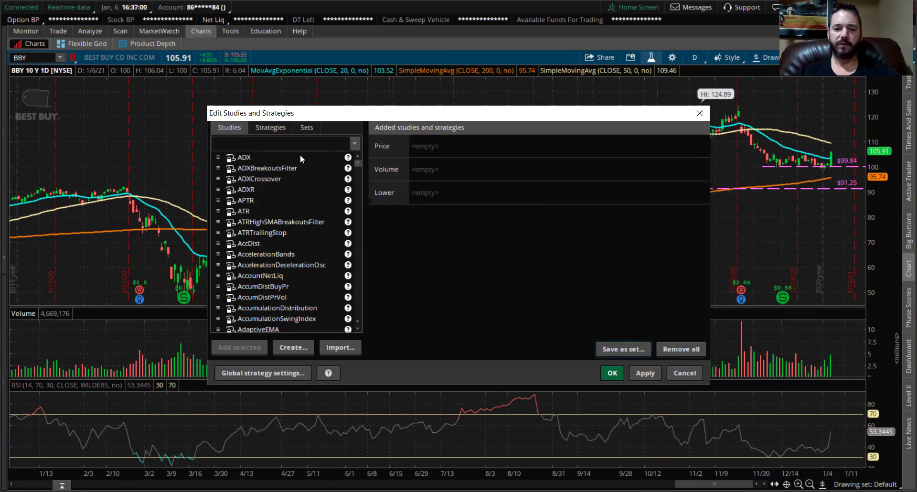
{"action": "left_click", "coordinate": [237, 143]}
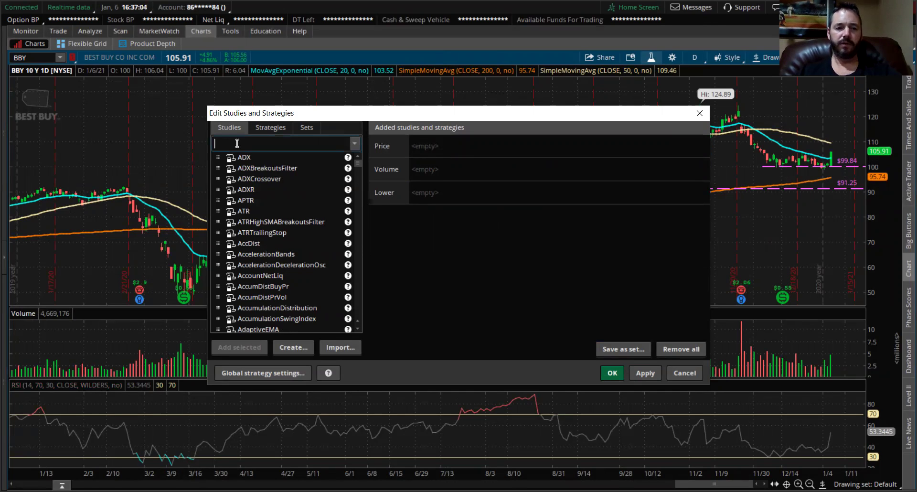
{"action": "type", "text": "mov"}
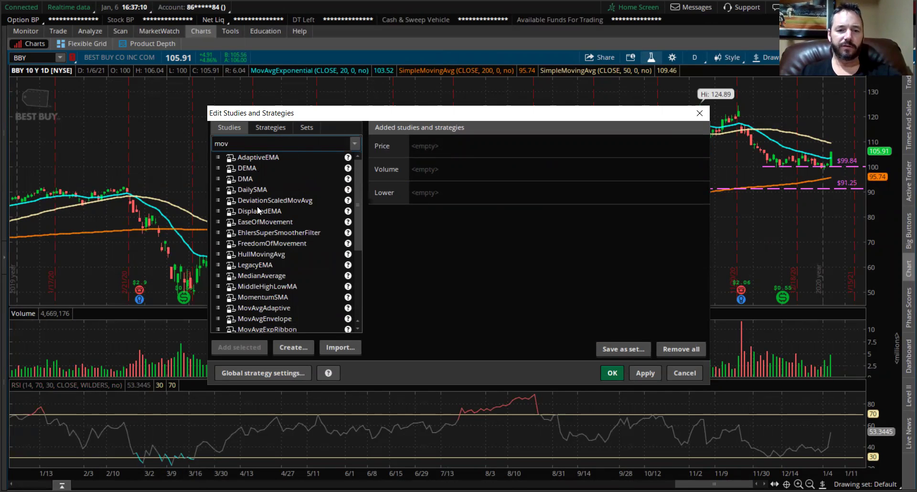
{"action": "scroll", "coordinate": [275, 308], "scroll_direction": "down", "scroll_amount": 1}
{"action": "left_click", "coordinate": [270, 308]}
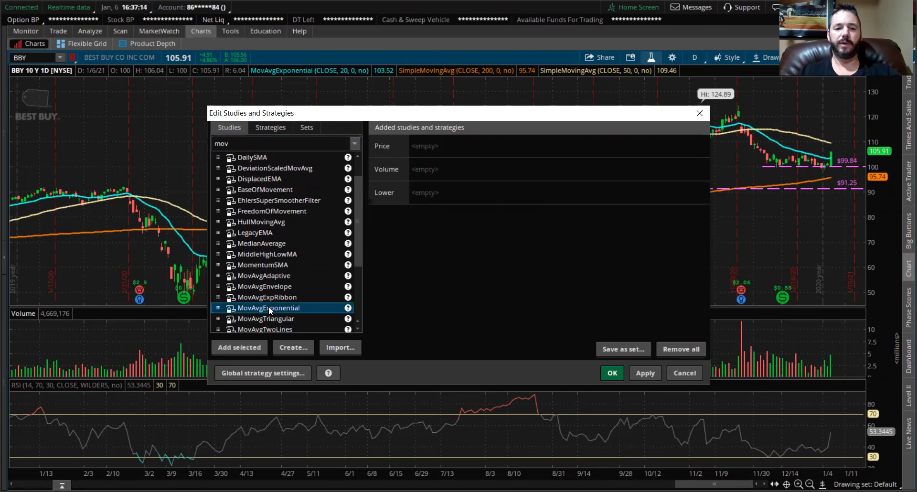
{"action": "left_click", "coordinate": [246, 348]}
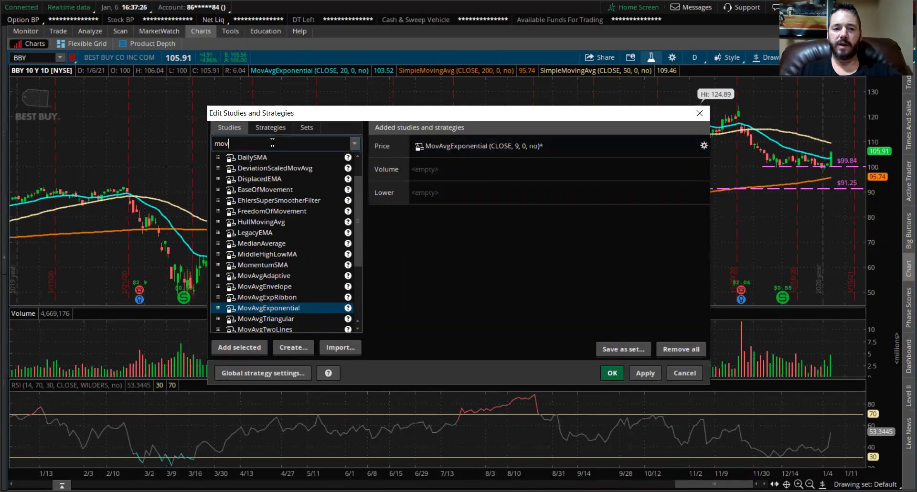
Add two SimpleMovingAvg studies to the chart
{"action": "key", "text": "BackSpace"}
{"action": "key", "text": "BackSpace"}
{"action": "key", "text": "BackSpace"}
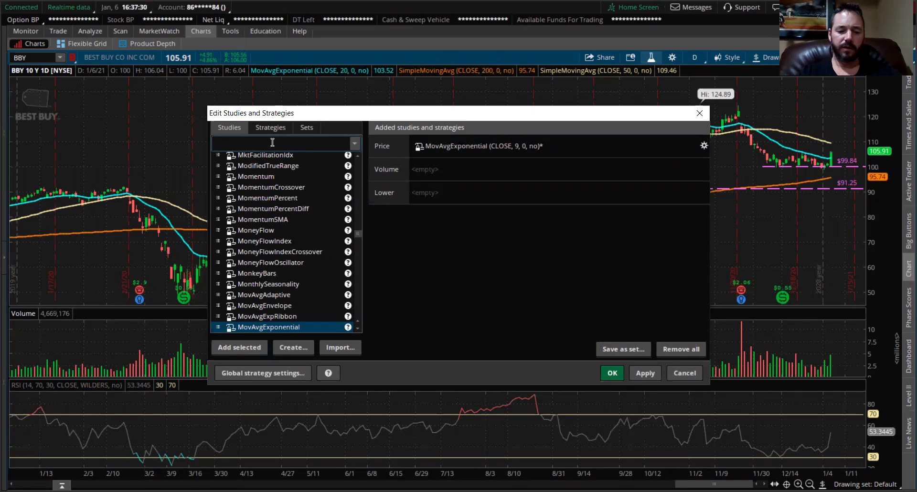
{"action": "type", "text": "simple"}
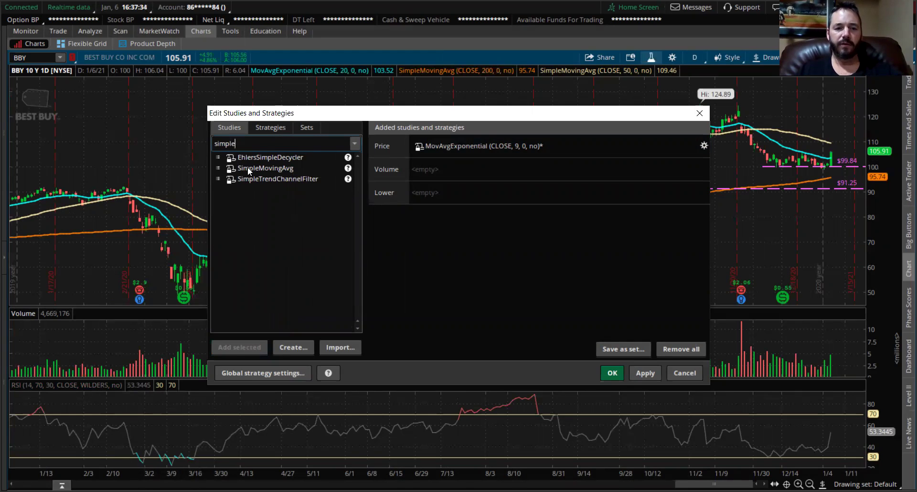
{"action": "left_click", "coordinate": [247, 167]}
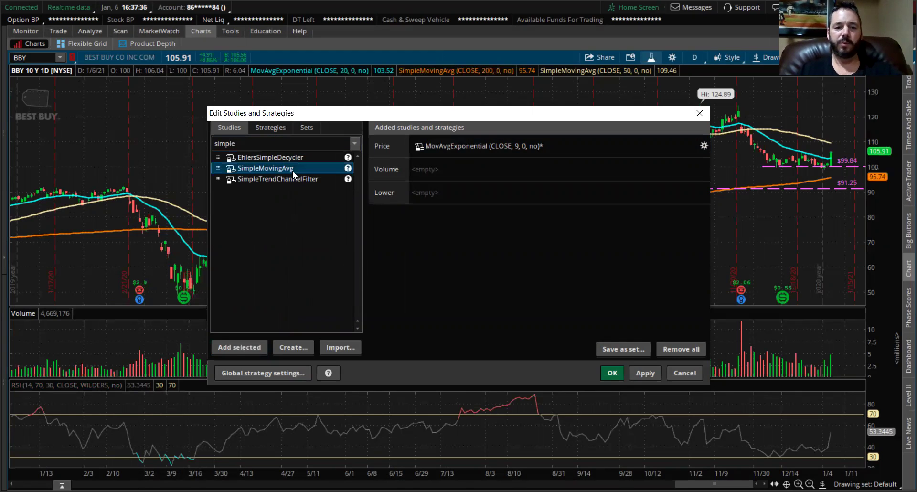
{"action": "left_click", "coordinate": [229, 348]}
{"action": "left_click", "coordinate": [230, 348]}
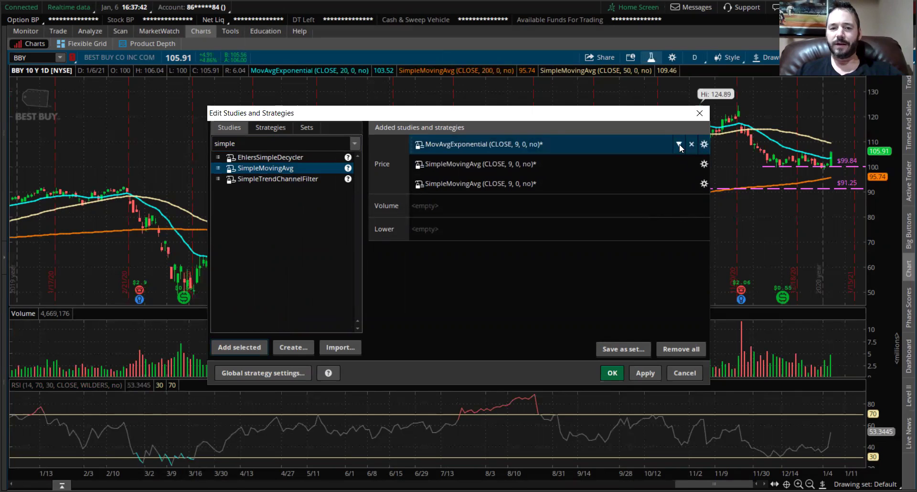
{"action": "left_click", "coordinate": [704, 144]}
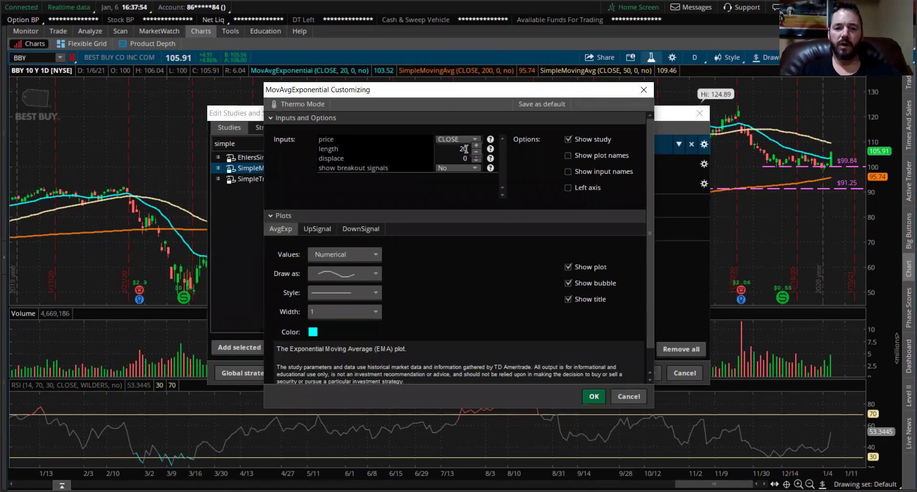
Give the exponential moving average a length of 20 and line width 2
{"action": "left_click", "coordinate": [339, 310]}
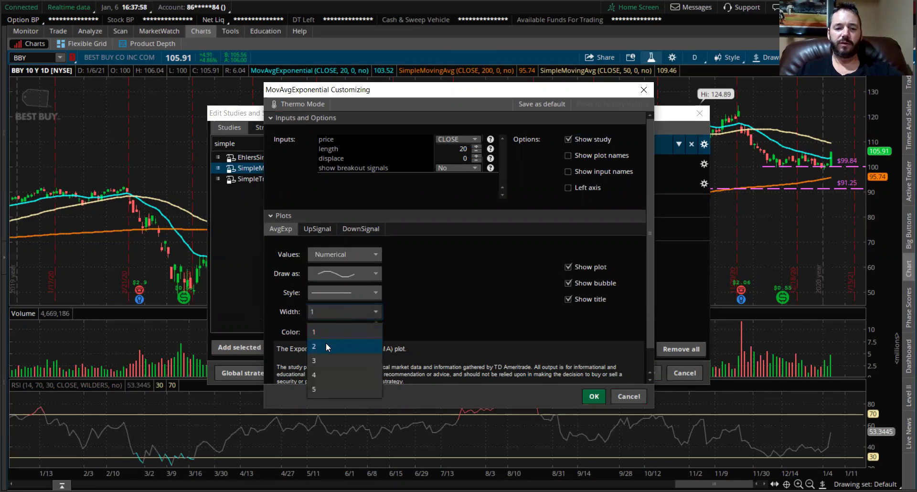
{"action": "left_click", "coordinate": [325, 346]}
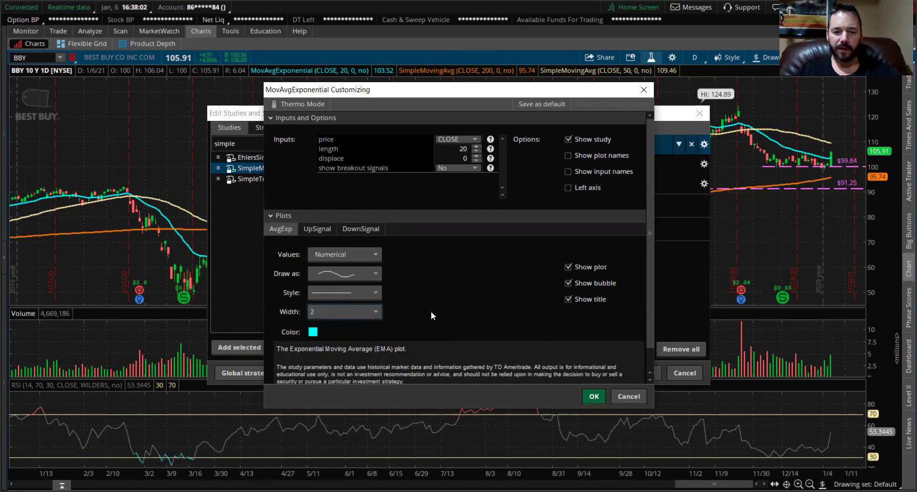
{"action": "left_click", "coordinate": [593, 397]}
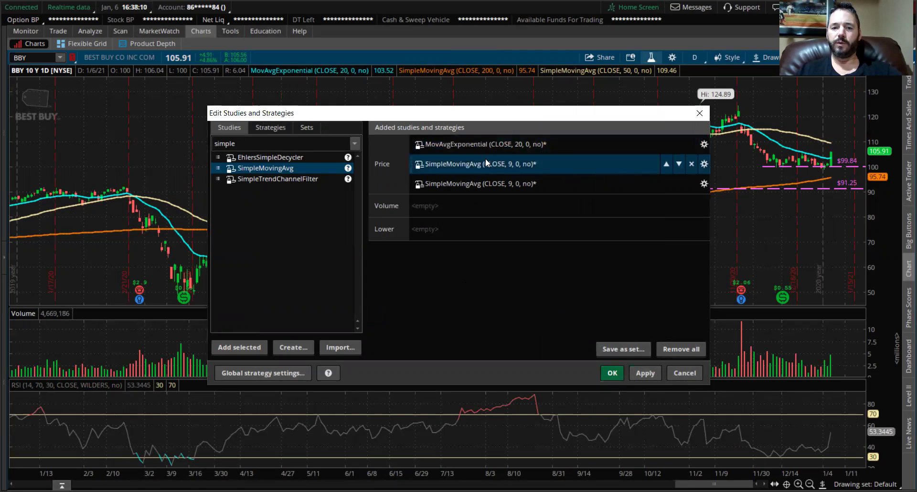
{"action": "left_click", "coordinate": [704, 163]}
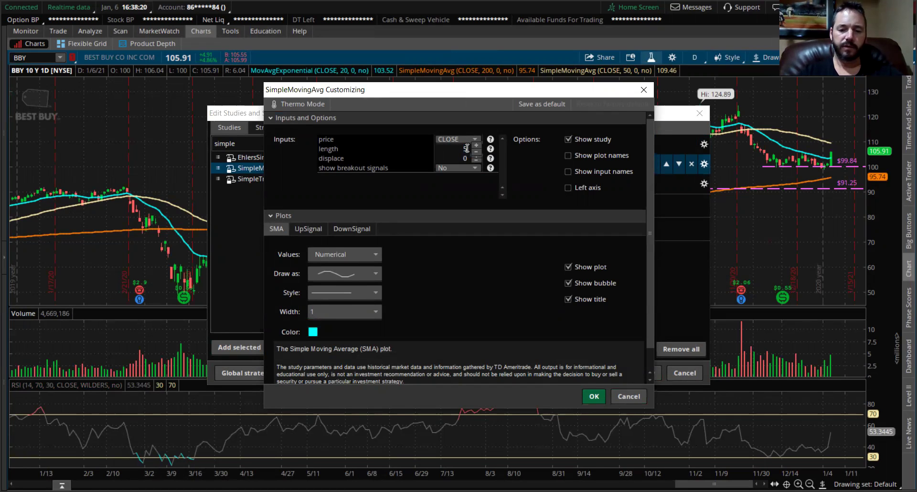
Set the first simple moving average to length 50, width 2, pale yellow
{"action": "type", "text": "50"}
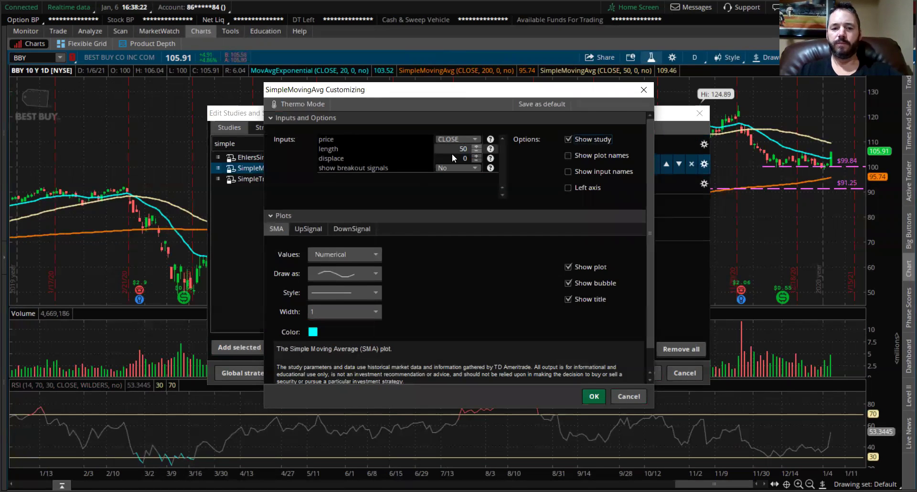
{"action": "key", "text": "Tab"}
{"action": "left_click", "coordinate": [363, 310]}
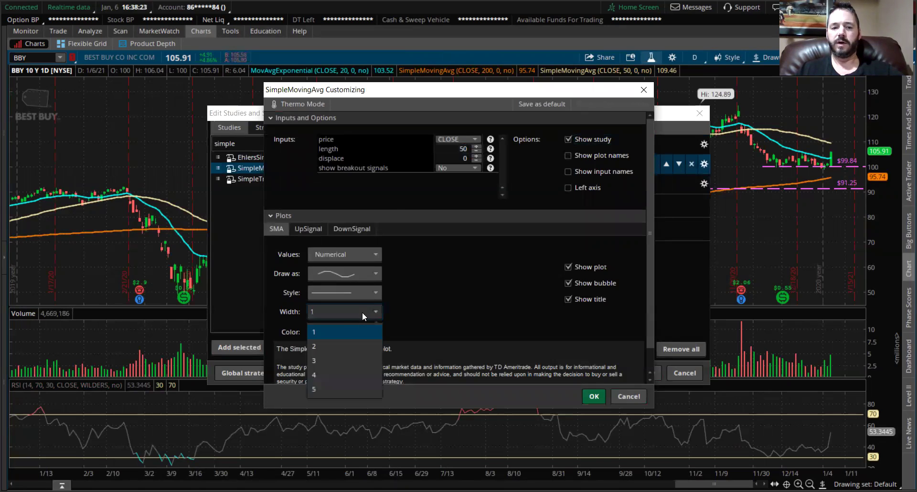
{"action": "left_click", "coordinate": [347, 345]}
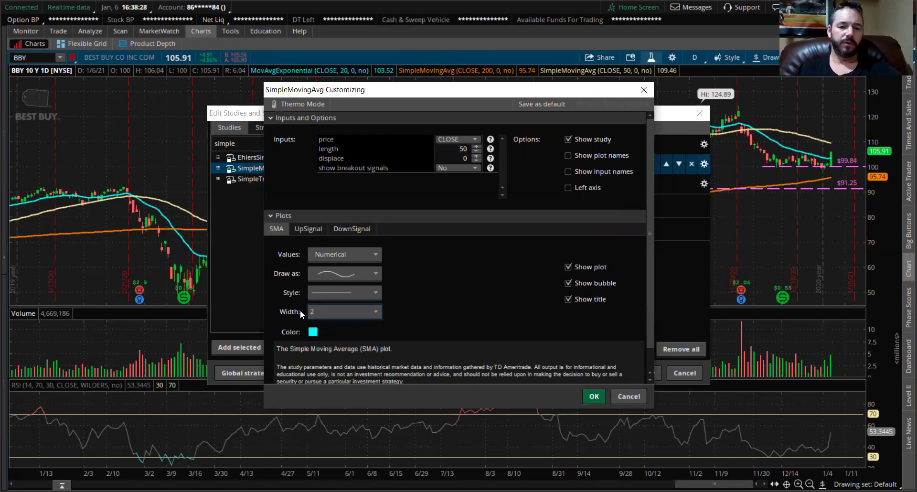
{"action": "left_click", "coordinate": [312, 334]}
{"action": "left_click", "coordinate": [294, 377]}
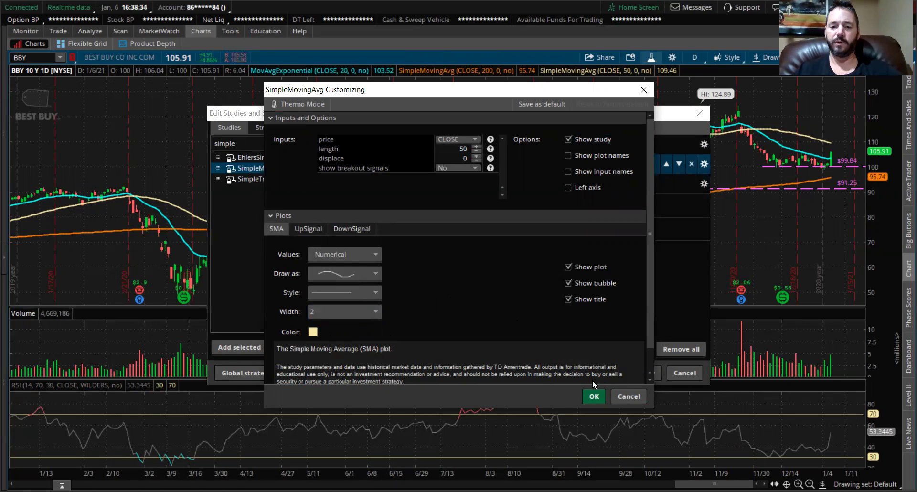
{"action": "left_click", "coordinate": [593, 396]}
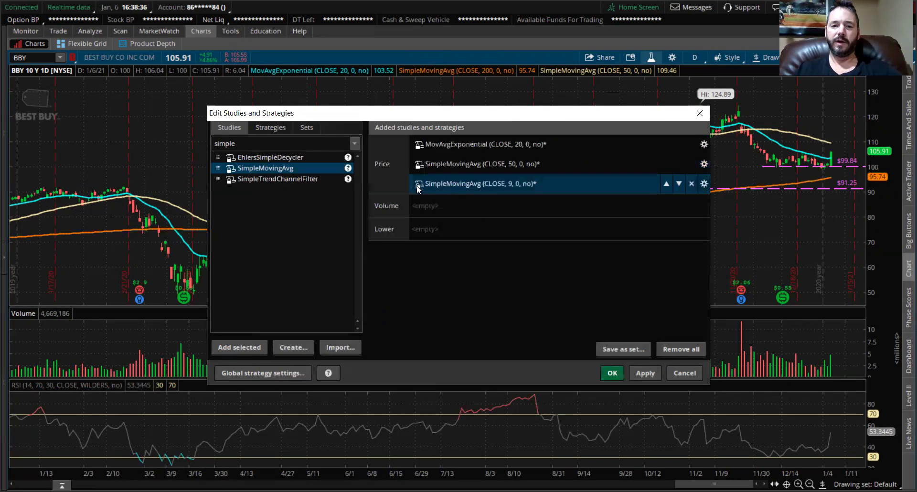
Change the 9-period simple moving average to length 200, width 2, orange
{"action": "left_click", "coordinate": [704, 185]}
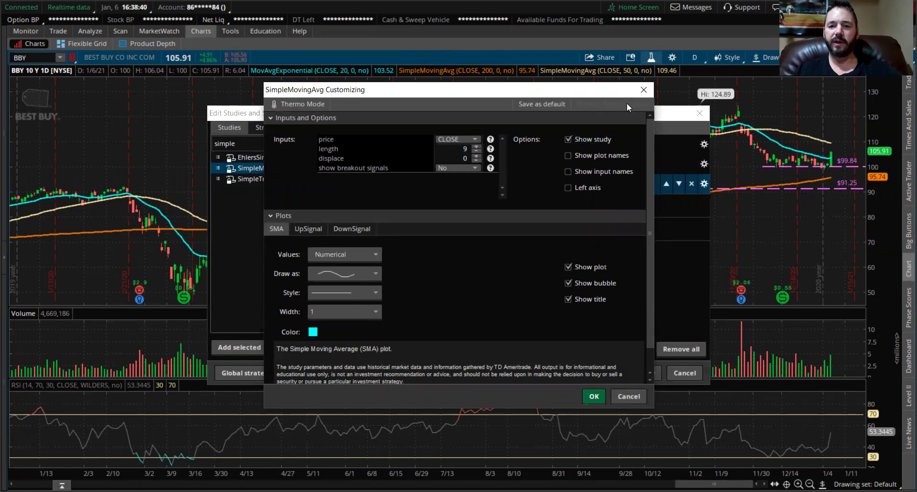
{"action": "left_click", "coordinate": [632, 394]}
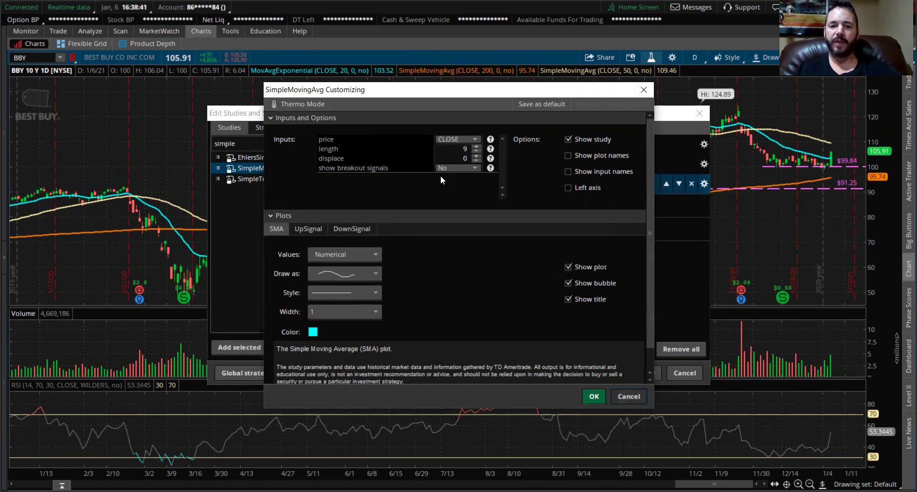
{"action": "left_click", "coordinate": [510, 185]}
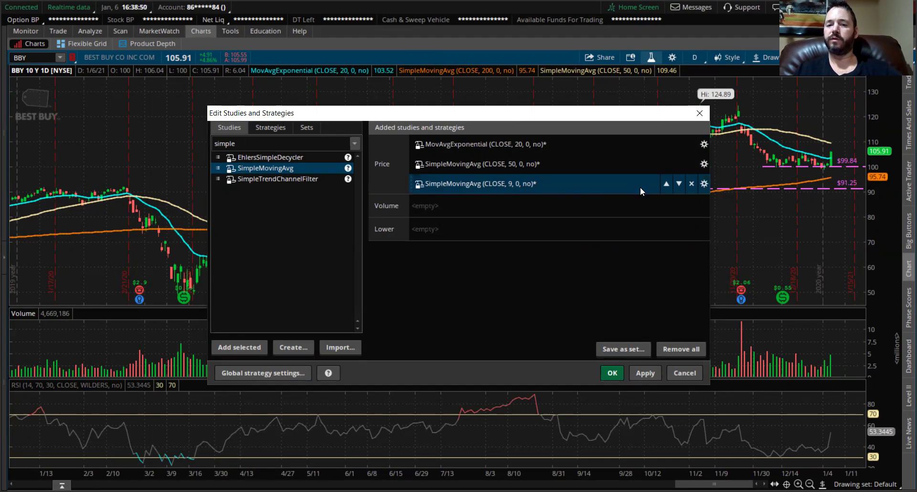
{"action": "left_click", "coordinate": [705, 185]}
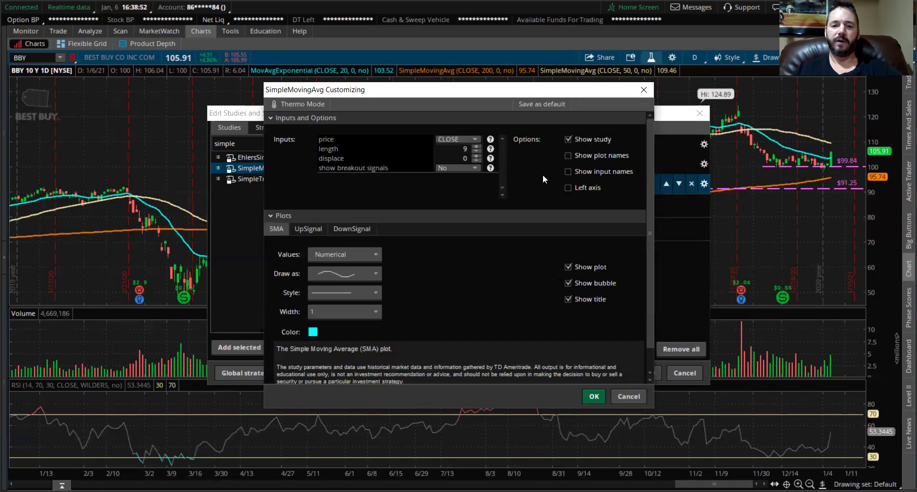
{"action": "double_click", "coordinate": [466, 149]}
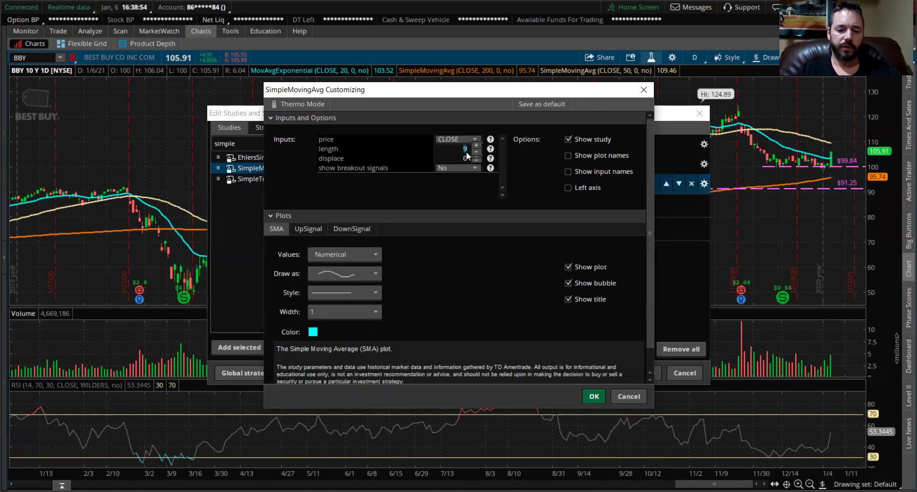
{"action": "key", "text": "Tab"}
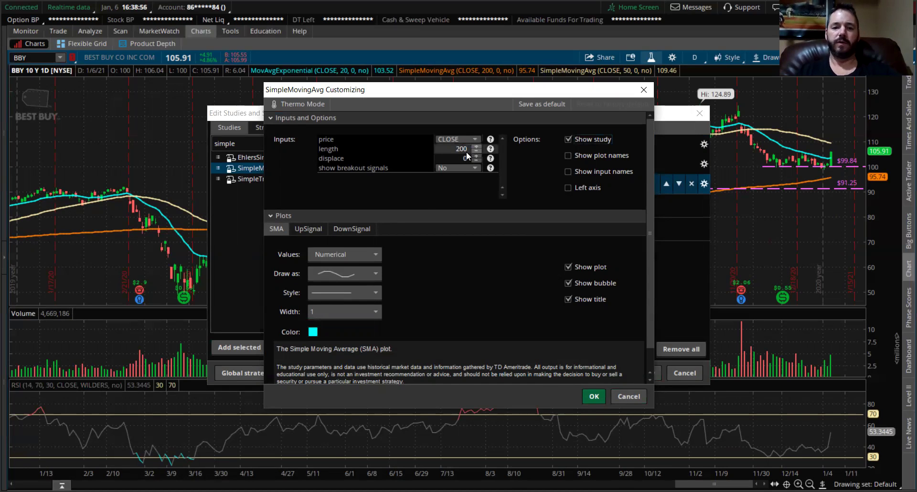
{"action": "left_click", "coordinate": [365, 311]}
{"action": "left_click", "coordinate": [344, 345]}
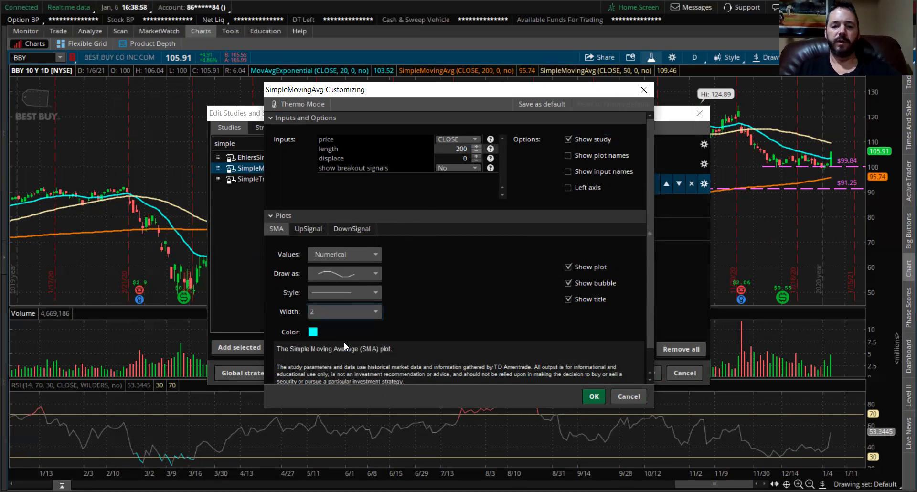
{"action": "left_click", "coordinate": [313, 332]}
{"action": "left_click", "coordinate": [322, 374]}
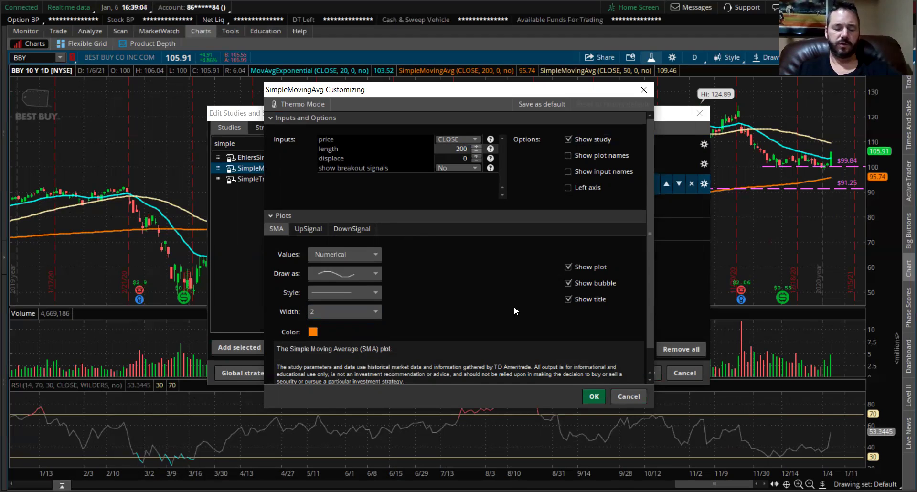
Confirm the 200 SMA, add RSI as a lower study, and apply all study changes
{"action": "left_click", "coordinate": [594, 397]}
{"action": "left_click", "coordinate": [290, 138]}
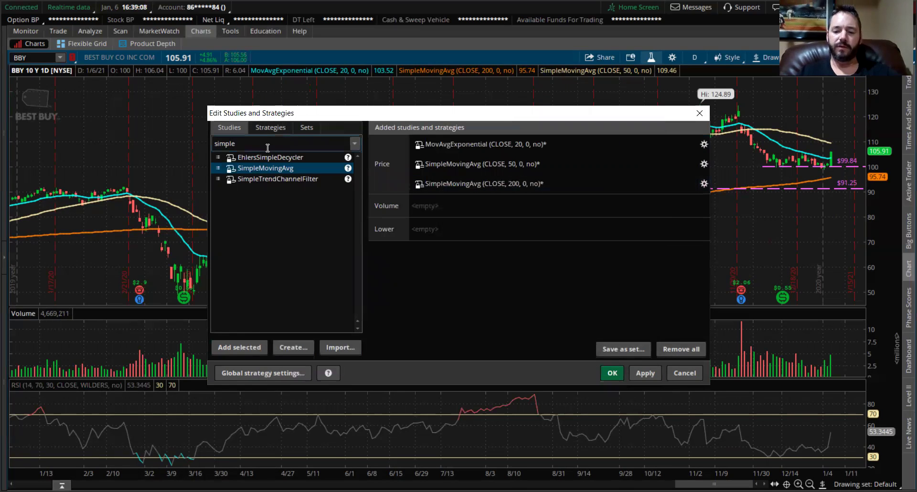
{"action": "key", "text": "BackSpace"}
{"action": "key", "text": "BackSpace"}
{"action": "key", "text": "BackSpace"}
{"action": "key", "text": "BackSpace"}
{"action": "key", "text": "BackSpace"}
{"action": "key", "text": "BackSpace"}
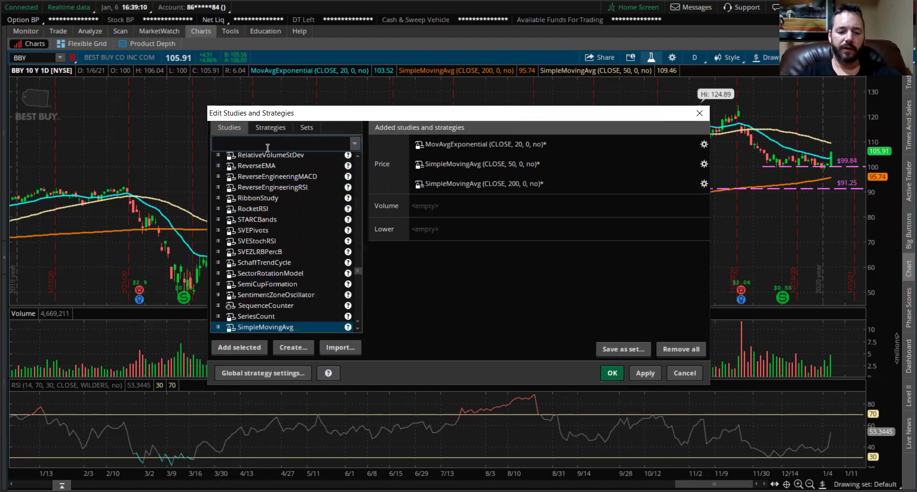
{"action": "type", "text": "rs"}
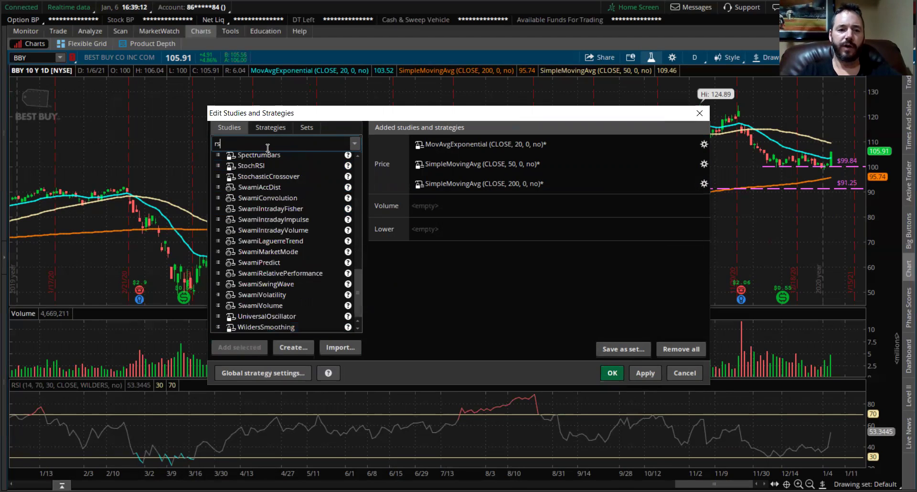
{"action": "type", "text": "i"}
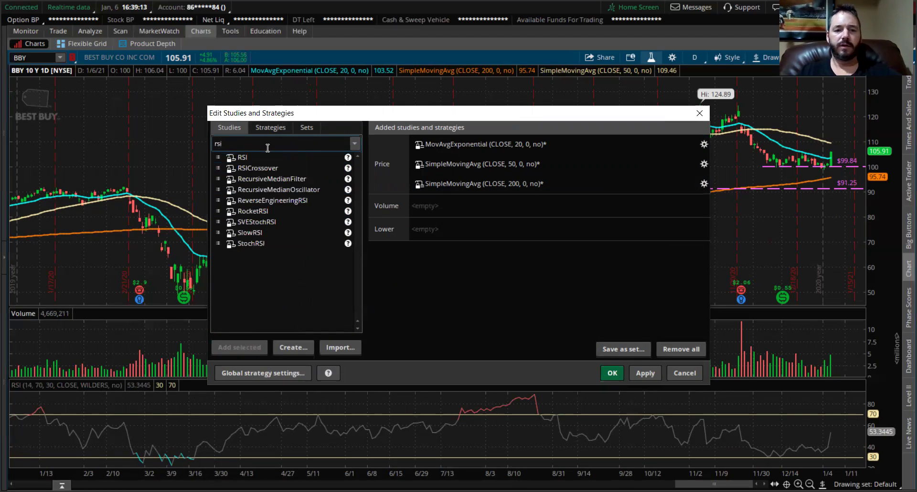
{"action": "left_click", "coordinate": [240, 158]}
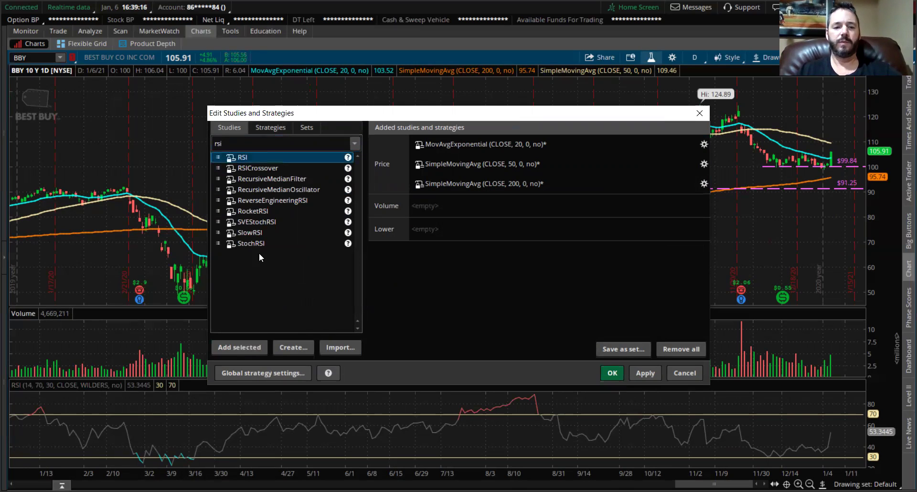
{"action": "left_click", "coordinate": [246, 348]}
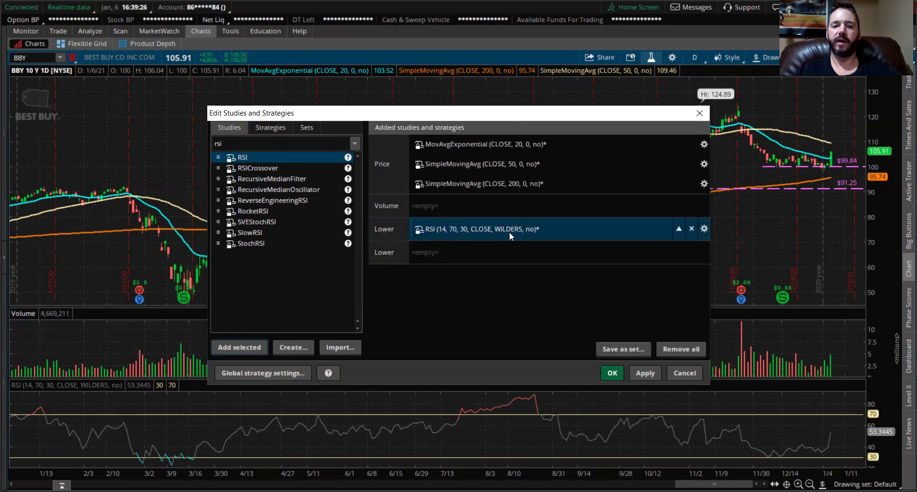
{"action": "left_click", "coordinate": [651, 371]}
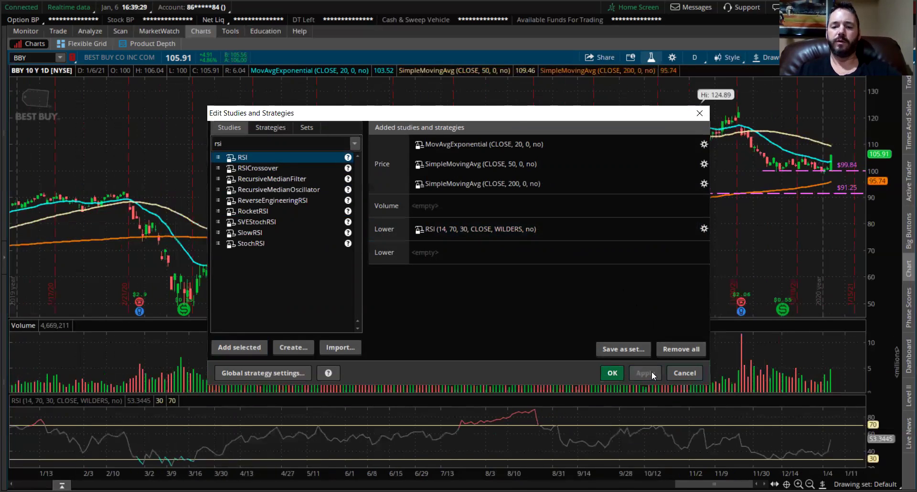
{"action": "left_click", "coordinate": [612, 373]}
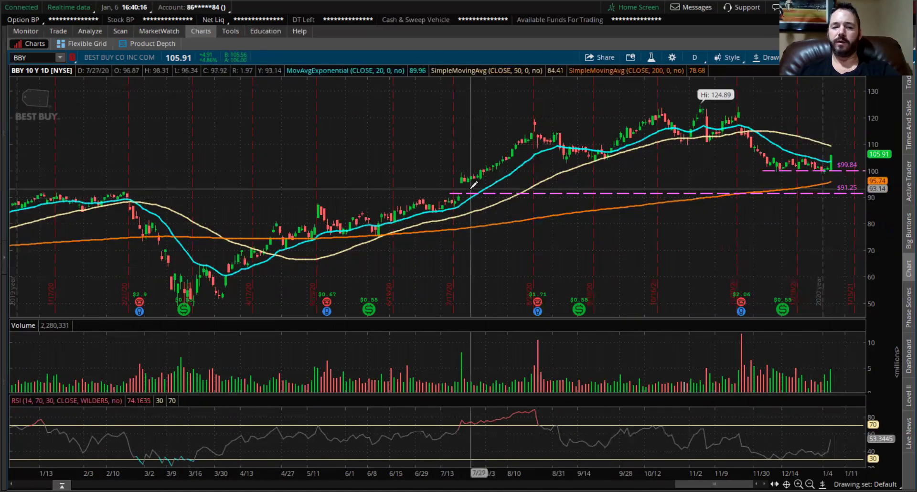
{"action": "left_click_drag", "start_coordinate": [420, 175], "coordinate": [860, 177]}
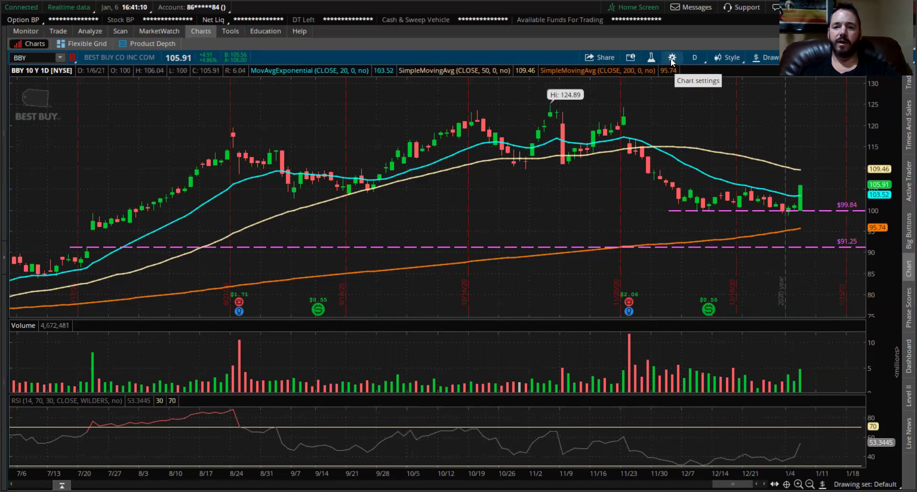
Switch the BBY chart to the 1 D : 1m time frame
{"action": "left_click", "coordinate": [692, 57]}
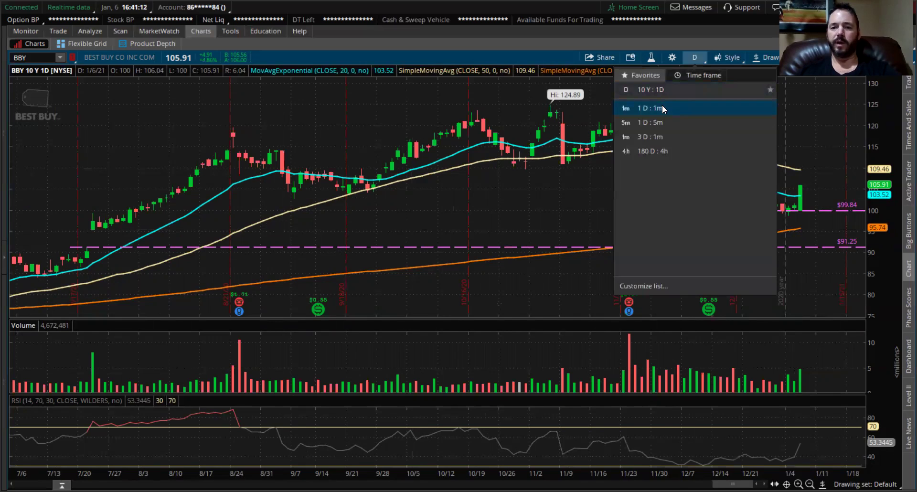
{"action": "left_click", "coordinate": [662, 108]}
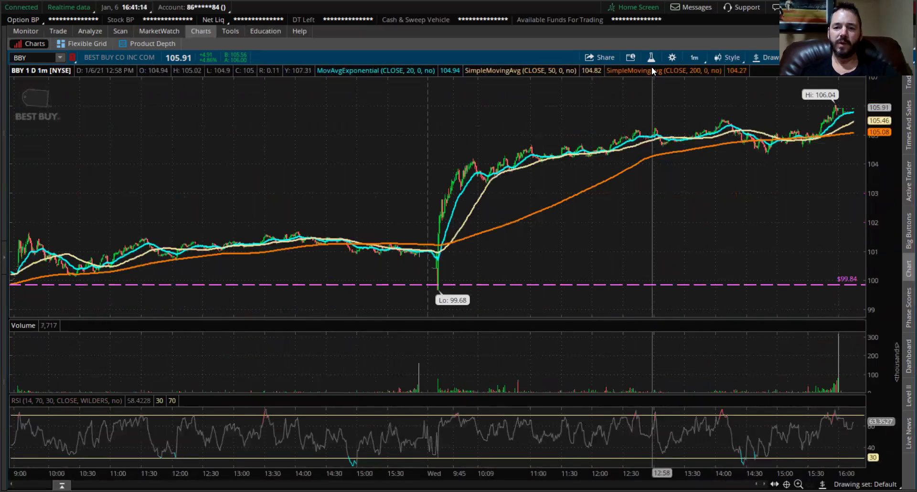
{"action": "left_click", "coordinate": [696, 57]}
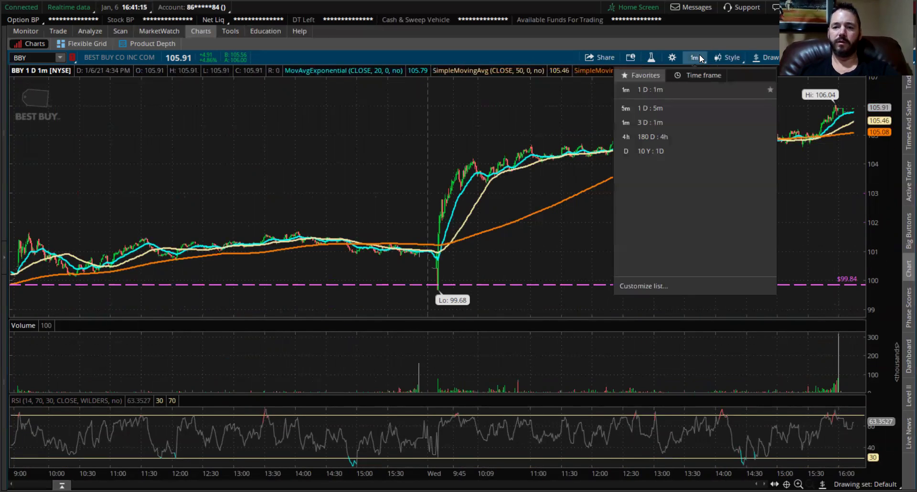
{"action": "left_click", "coordinate": [666, 91]}
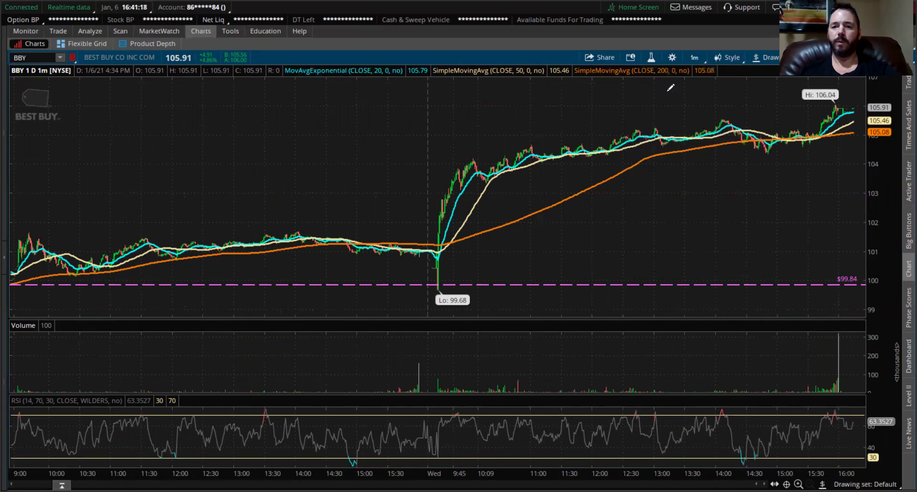
{"action": "left_click", "coordinate": [650, 58]}
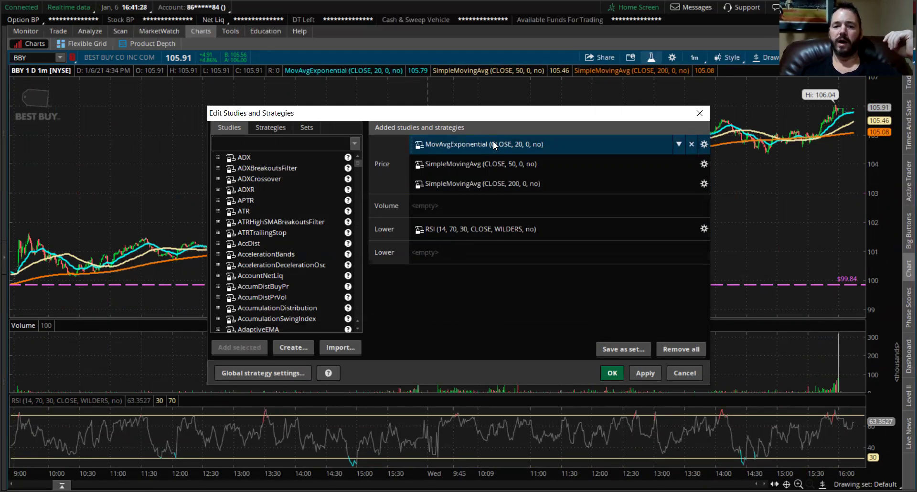
Apply the saved 1m study set (VWAP -2.0/2.0 DAY plus 9 EMA) instead of the daily studies
{"action": "left_click", "coordinate": [308, 125]}
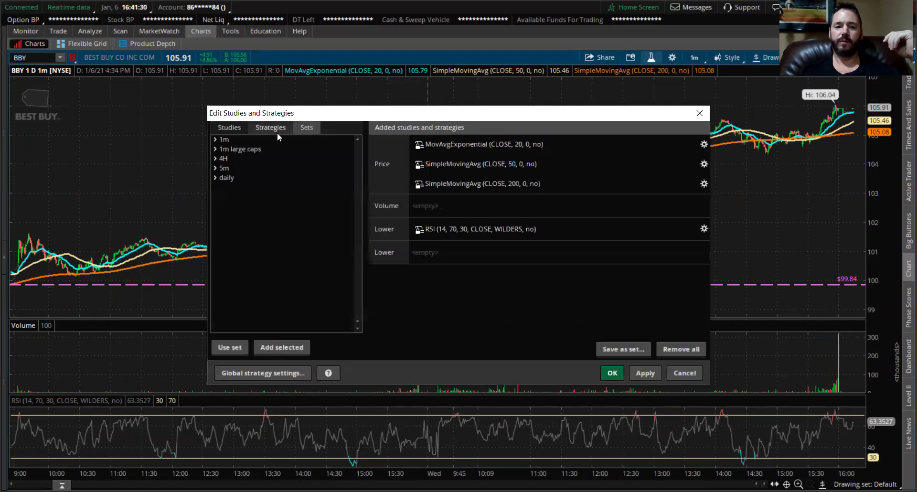
{"action": "double_click", "coordinate": [224, 139]}
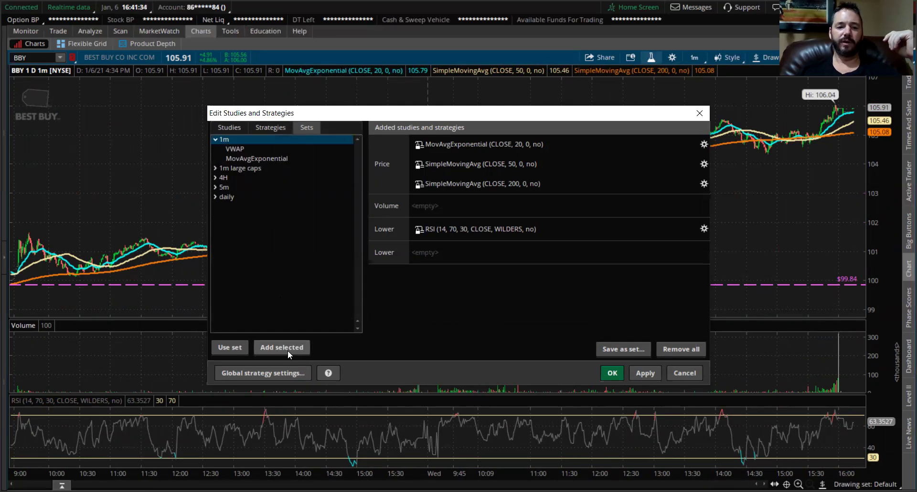
{"action": "left_click", "coordinate": [230, 347]}
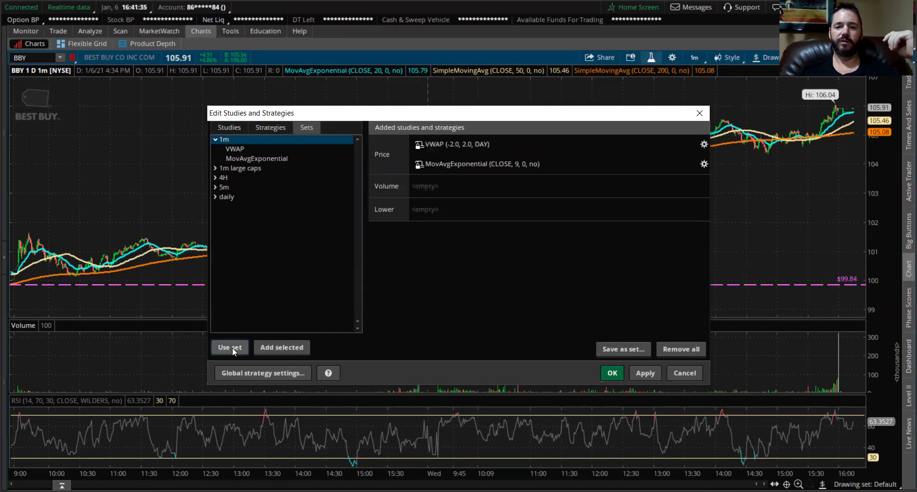
{"action": "left_click", "coordinate": [642, 371]}
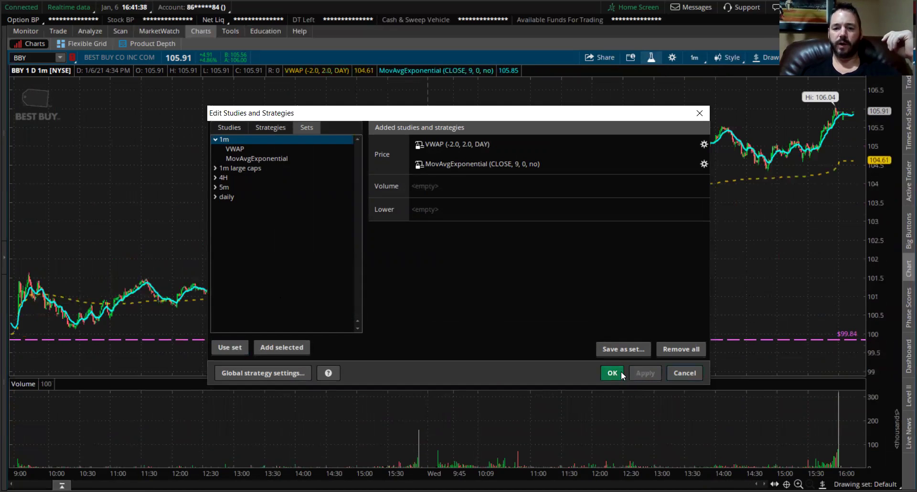
{"action": "left_click", "coordinate": [217, 139]}
{"action": "left_click", "coordinate": [226, 128]}
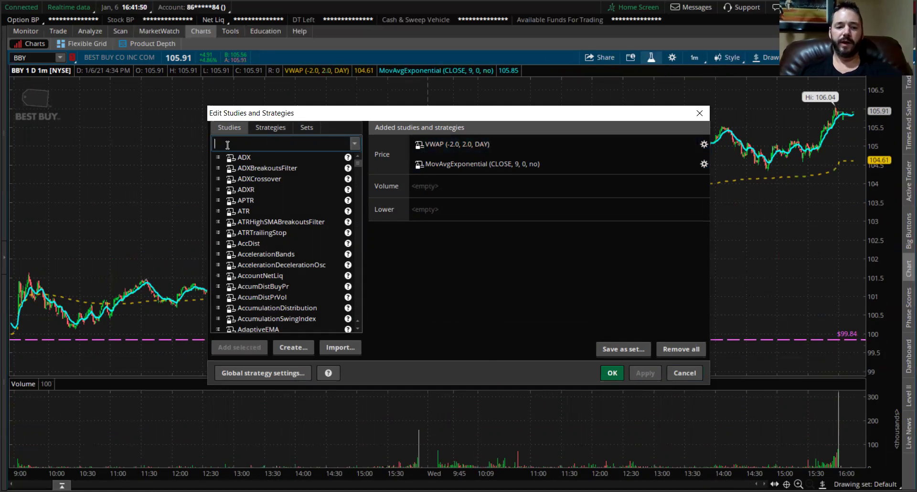
Search 'vw' in the studies list, then clear the search to restore all studies
{"action": "type", "text": "vwap"}
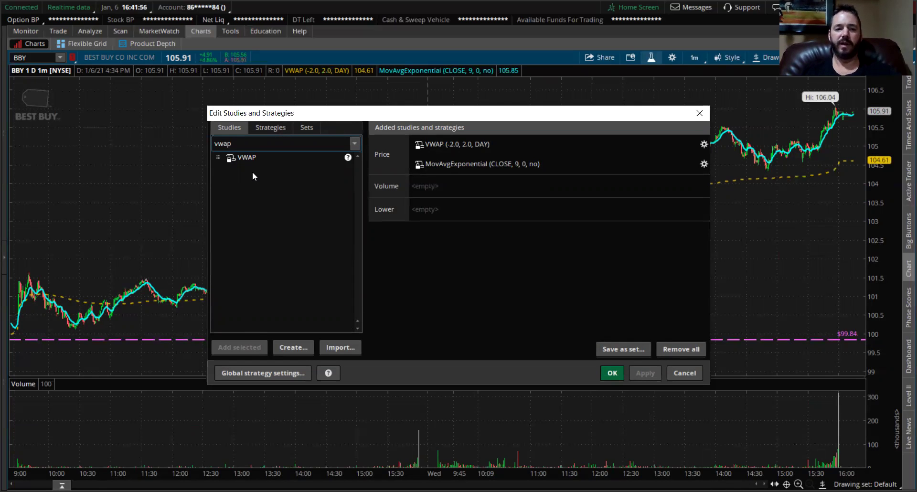
{"action": "key", "text": "BackSpace"}
{"action": "key", "text": "BackSpace"}
{"action": "key", "text": "BackSpace"}
{"action": "key", "text": "BackSpace"}
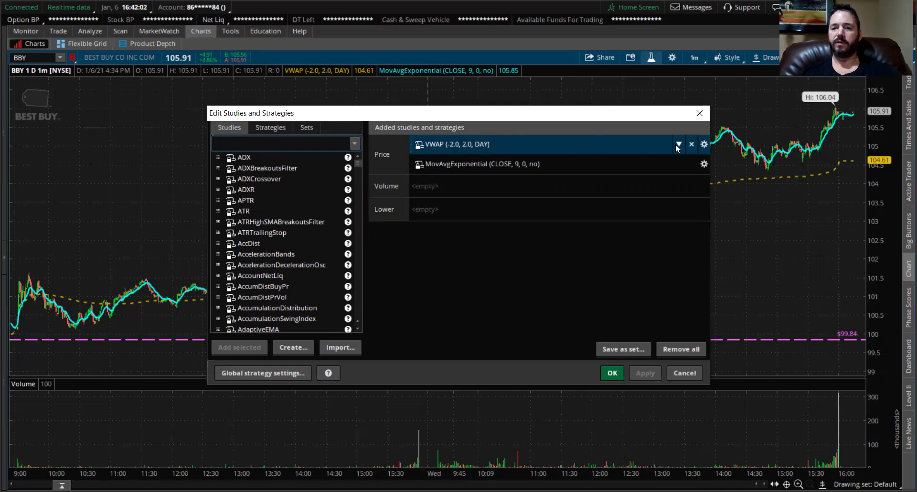
{"action": "left_click", "coordinate": [704, 144]}
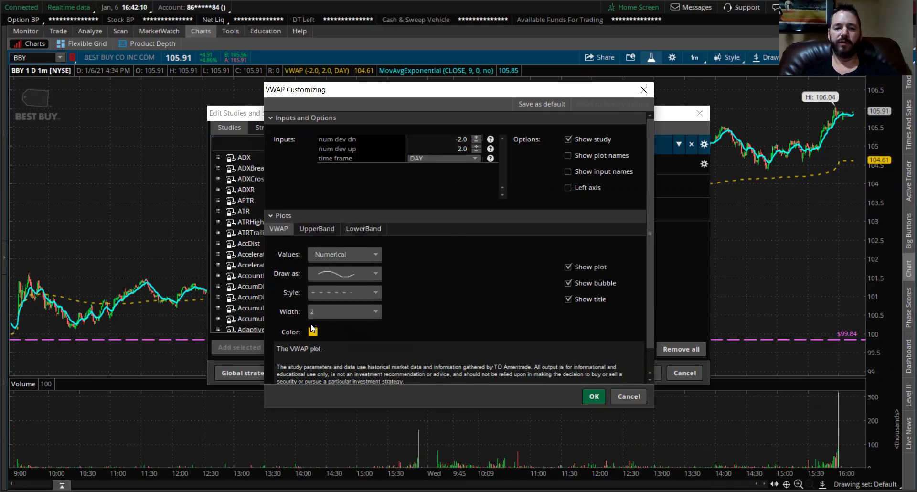
Adjust the VWAP UpperBand's display options
{"action": "left_click", "coordinate": [314, 228]}
{"action": "left_click", "coordinate": [362, 225]}
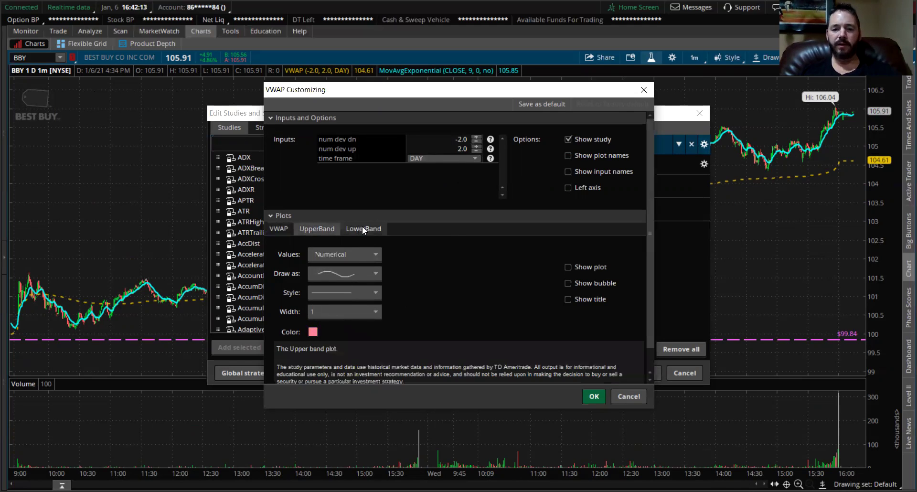
{"action": "left_click", "coordinate": [329, 227]}
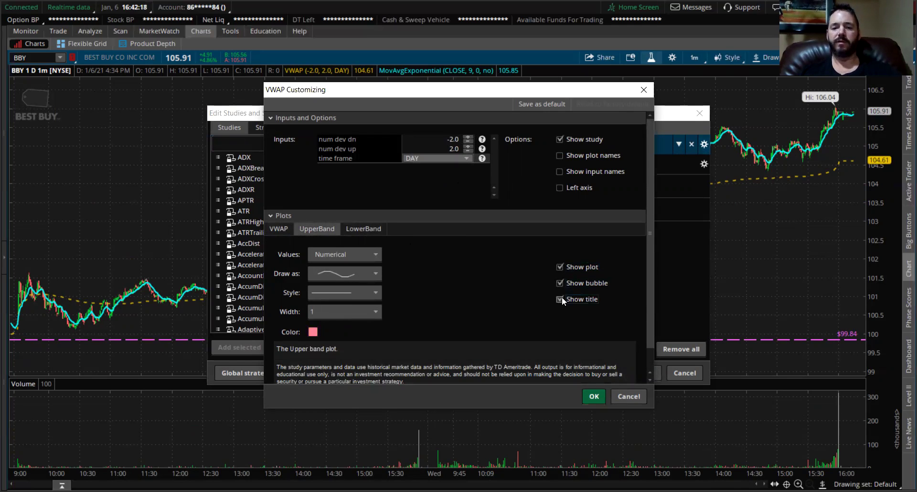
{"action": "left_click", "coordinate": [558, 283]}
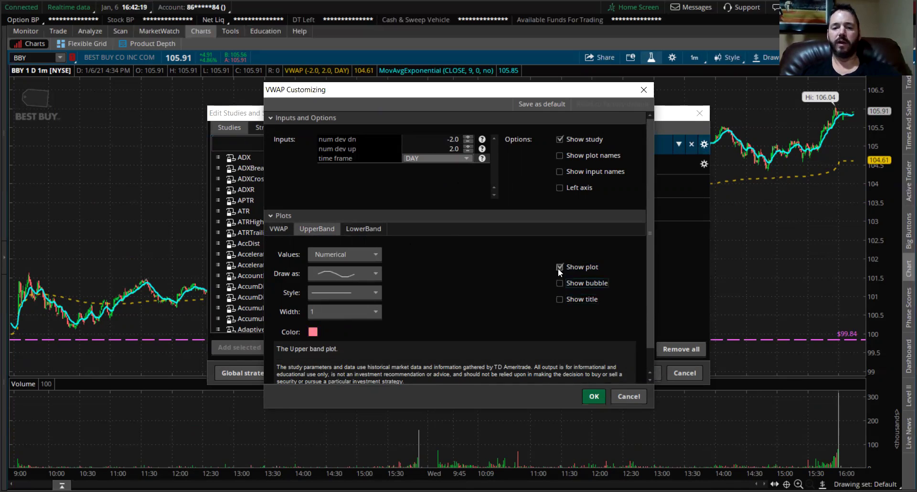
{"action": "left_click", "coordinate": [282, 229]}
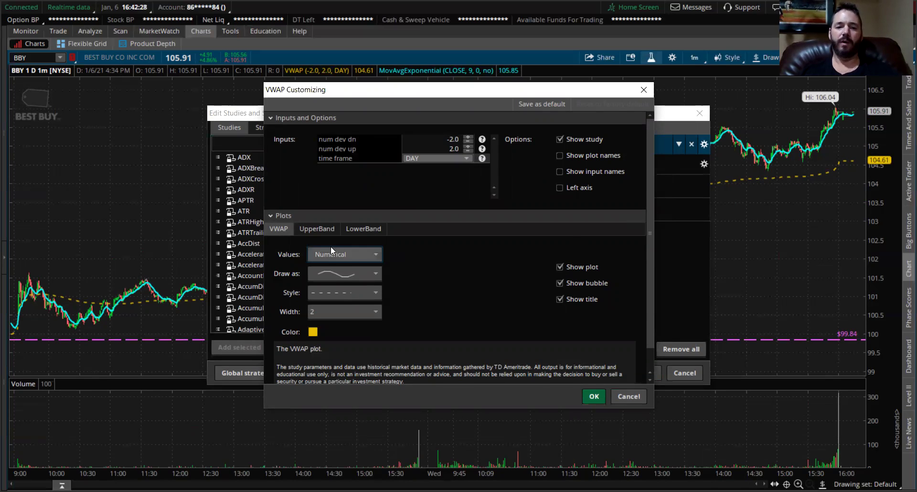
{"action": "left_click", "coordinate": [321, 229]}
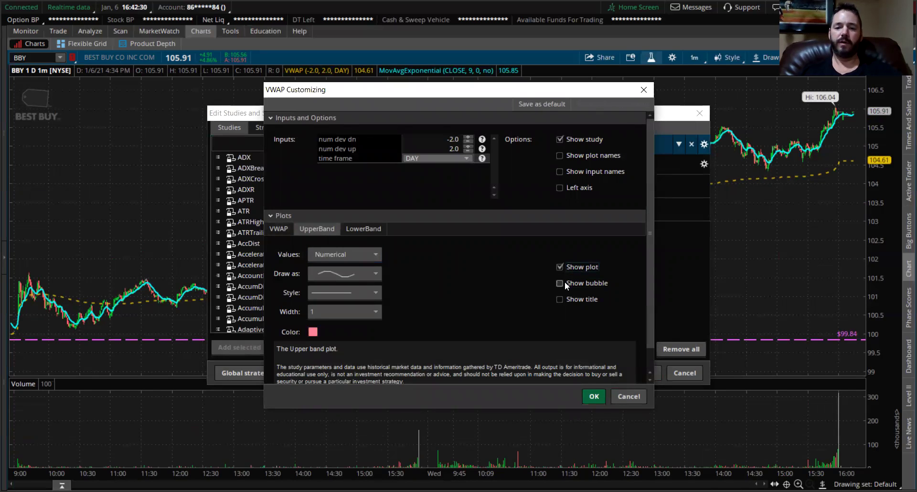
Enable the LowerBand's plot, bubble and title, then confirm and apply to the chart
{"action": "left_click", "coordinate": [364, 230]}
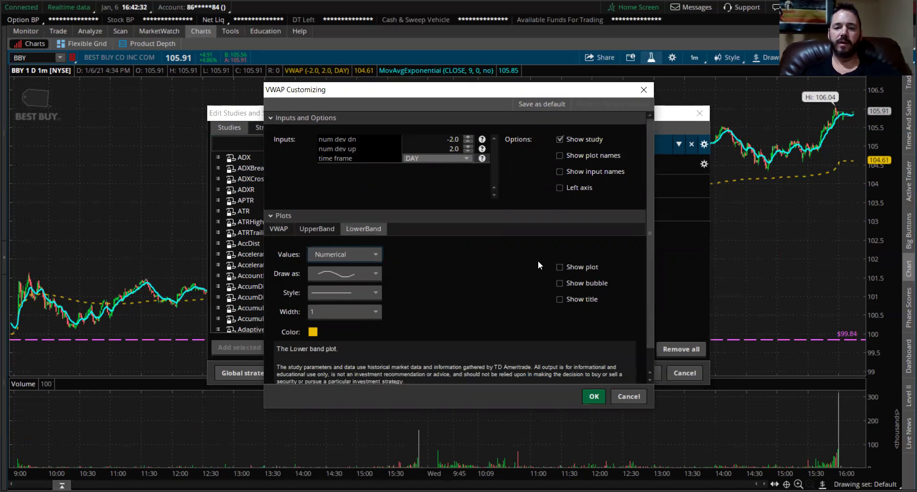
{"action": "left_click", "coordinate": [560, 267]}
{"action": "left_click", "coordinate": [559, 283]}
{"action": "left_click", "coordinate": [560, 299]}
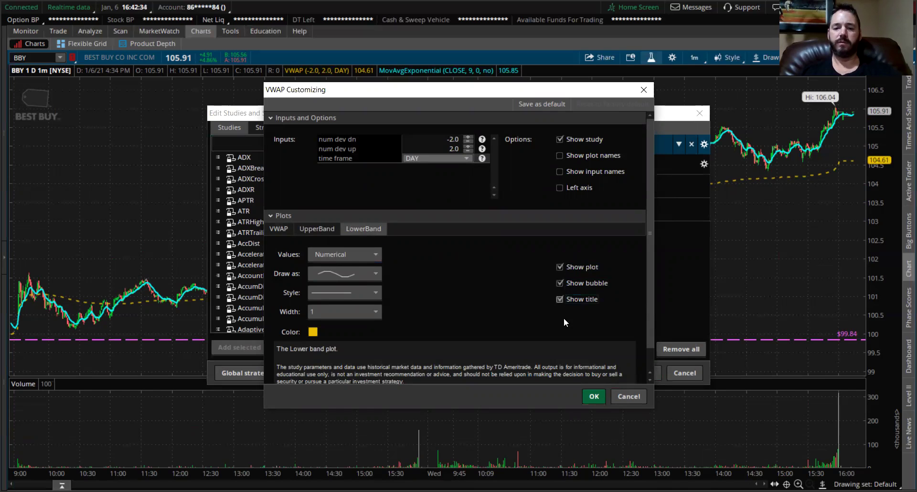
{"action": "left_click", "coordinate": [594, 397]}
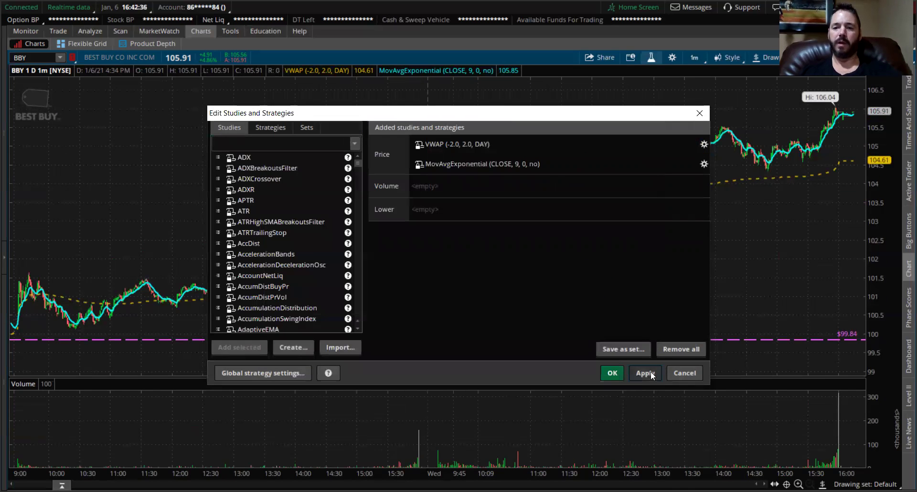
{"action": "left_click", "coordinate": [646, 373]}
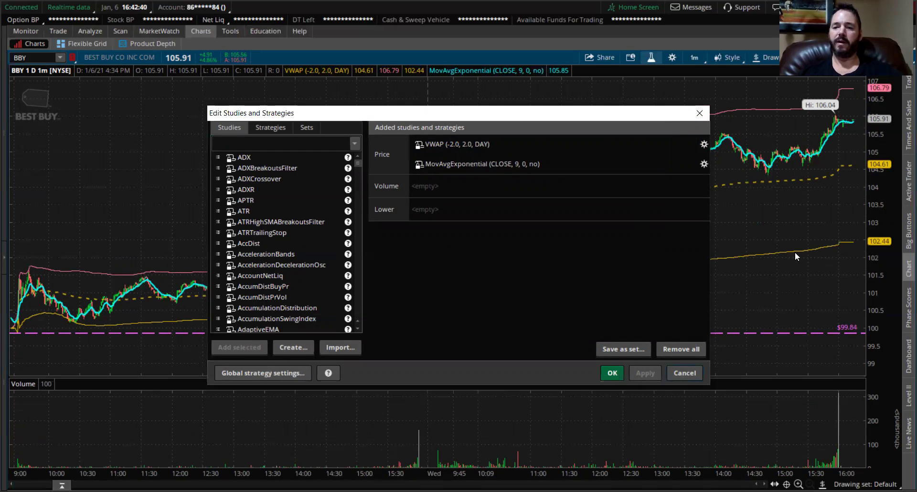
Confirm the study edits so VWAP with upper and lower bands and the 9 EMA plot on the chart
{"action": "left_click", "coordinate": [612, 373]}
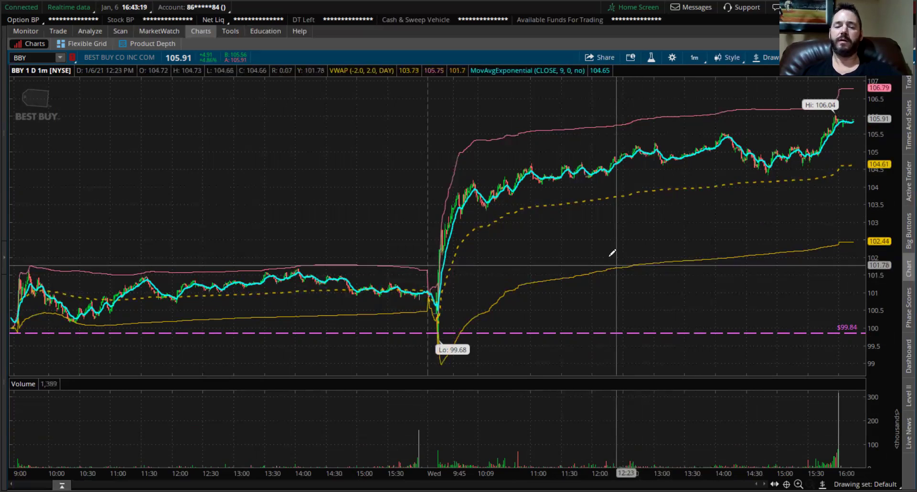
{"action": "left_click", "coordinate": [651, 57]}
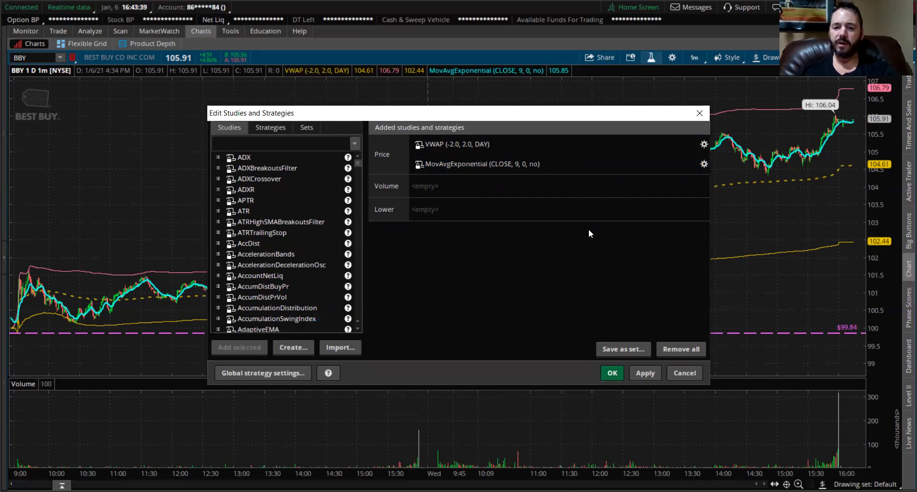
{"action": "left_click", "coordinate": [648, 372]}
{"action": "left_click", "coordinate": [613, 372]}
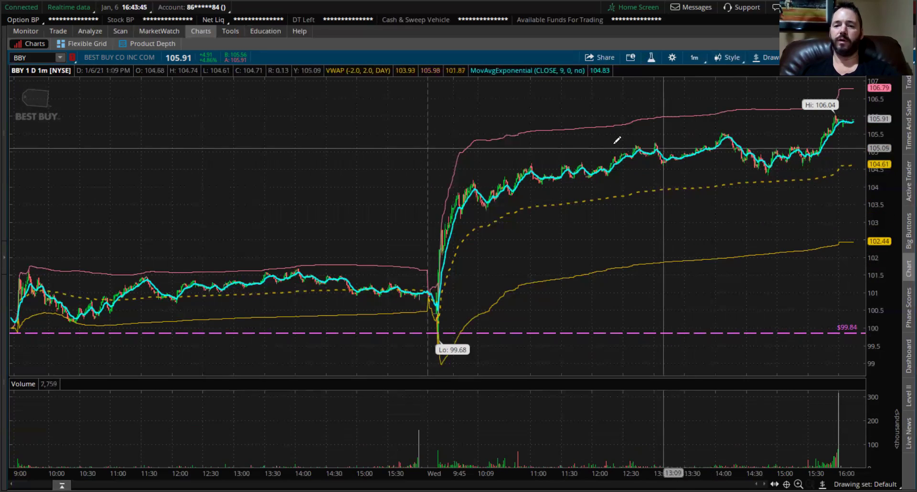
Zoom into the late afternoon, zoom back out to both days, then show the DGLY Active Trader page
{"action": "left_click_drag", "start_coordinate": [614, 82], "coordinate": [838, 143]}
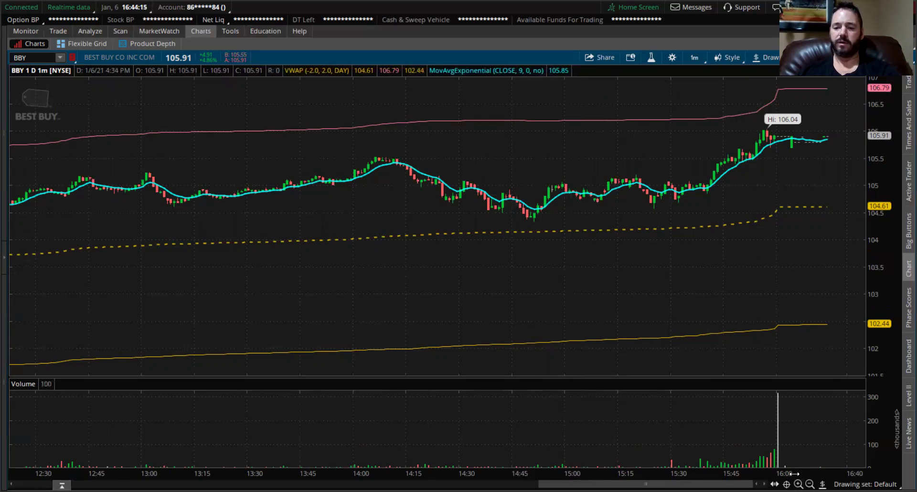
{"action": "left_click", "coordinate": [810, 484]}
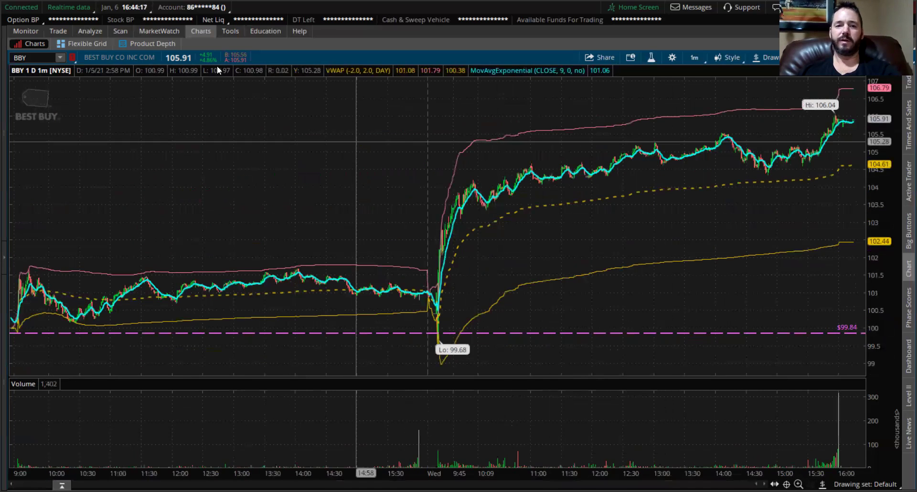
{"action": "left_click", "coordinate": [59, 31]}
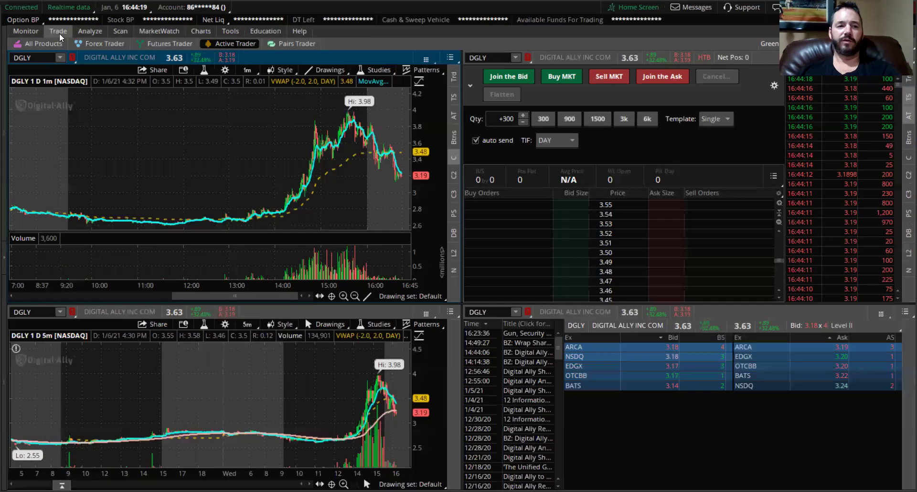